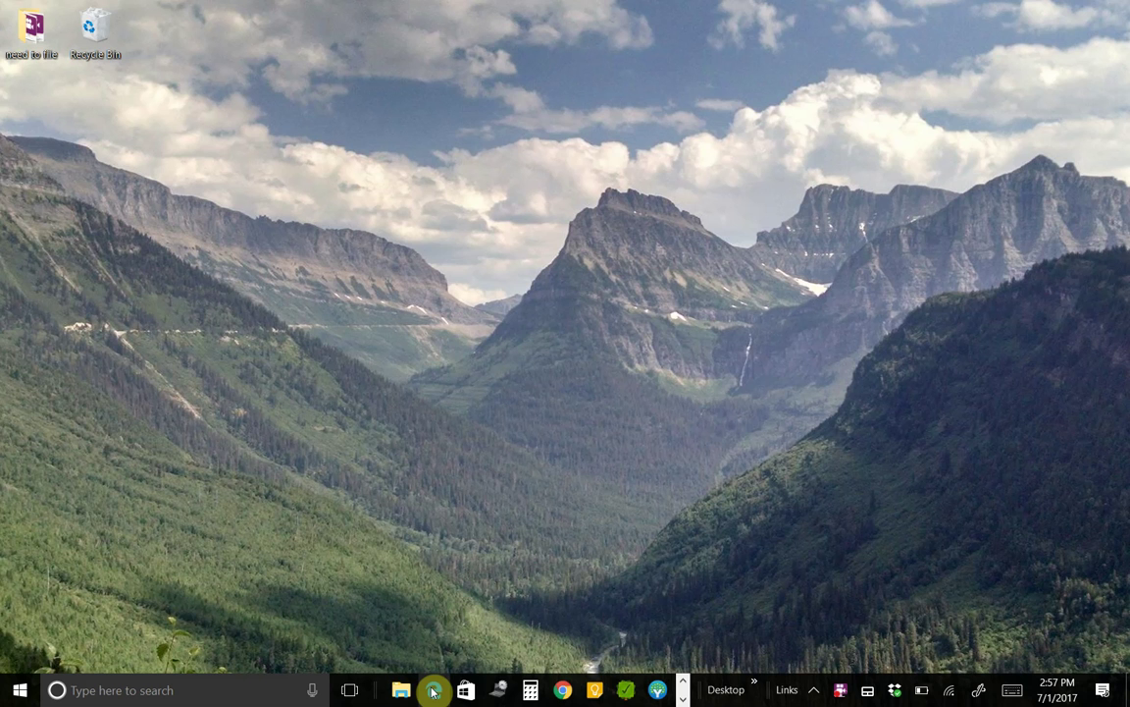
Step: Launch Edge and load the pasted rotundasoftware web-terminal login URL for Our Lady of the Lake
{"action": "left_click", "coordinate": [433, 692]}
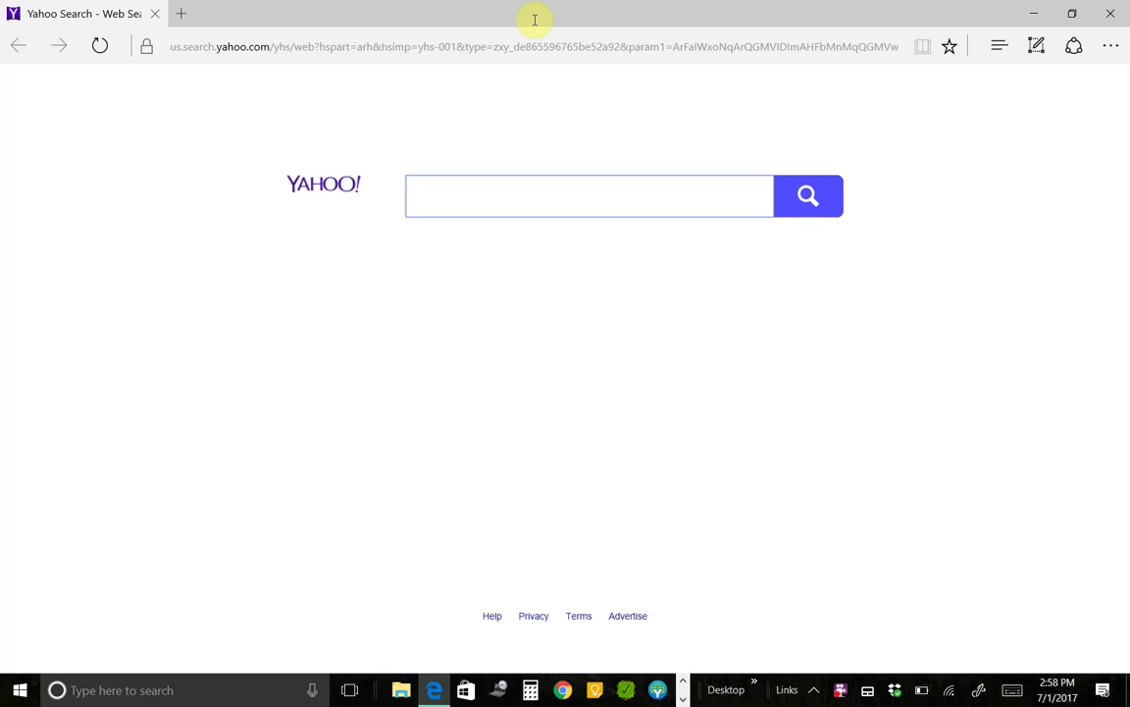
{"action": "left_click", "coordinate": [530, 46]}
{"action": "type", "text": "https://secure.rotundasoftware.com/l/web-terminal/login/OurLadyoftheLake"}
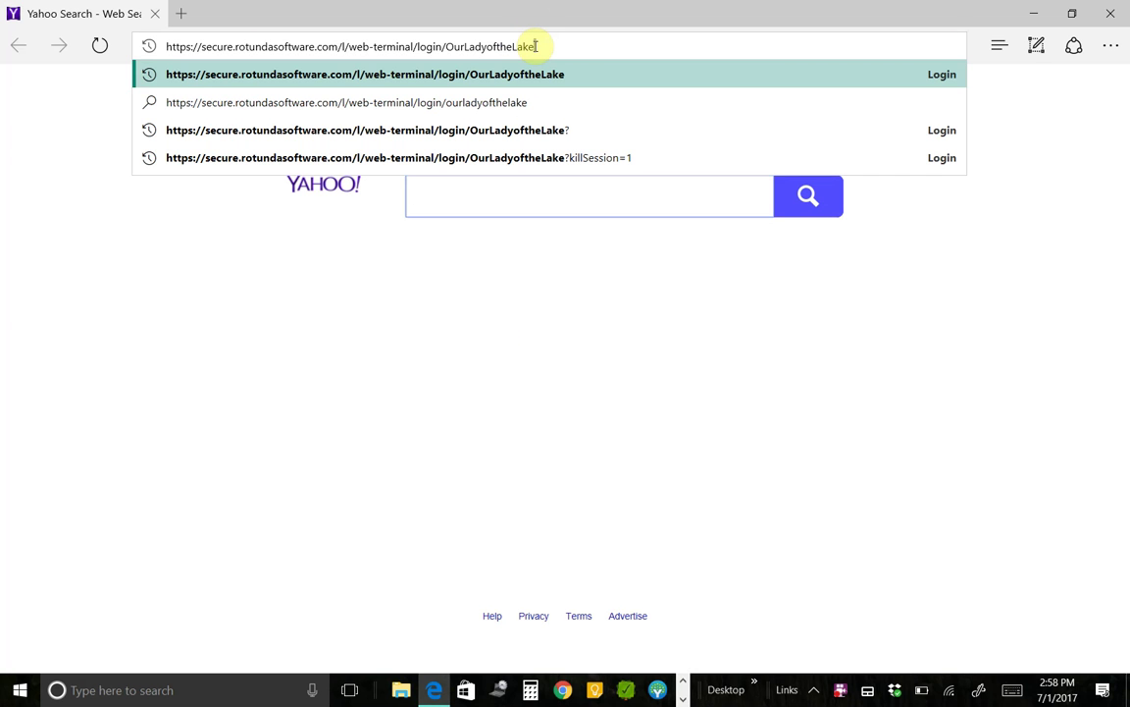
{"action": "key", "text": "Return"}
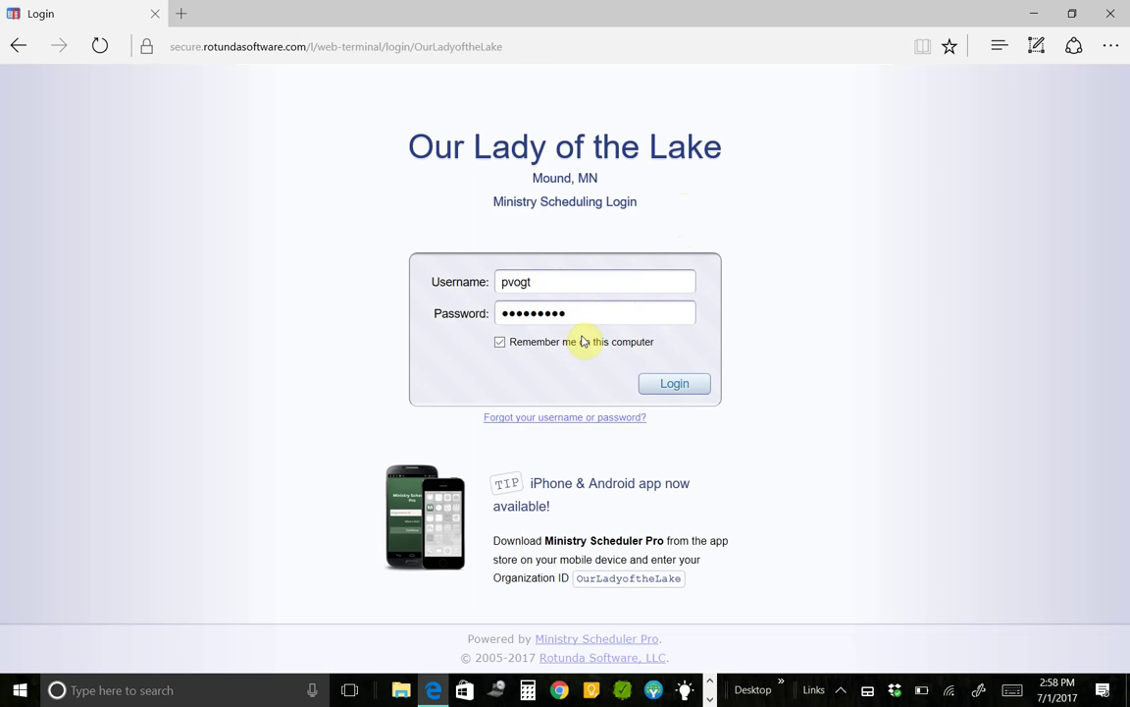
Step: Log in to the parish web terminal with the filled-in credentials
{"action": "left_click", "coordinate": [664, 383]}
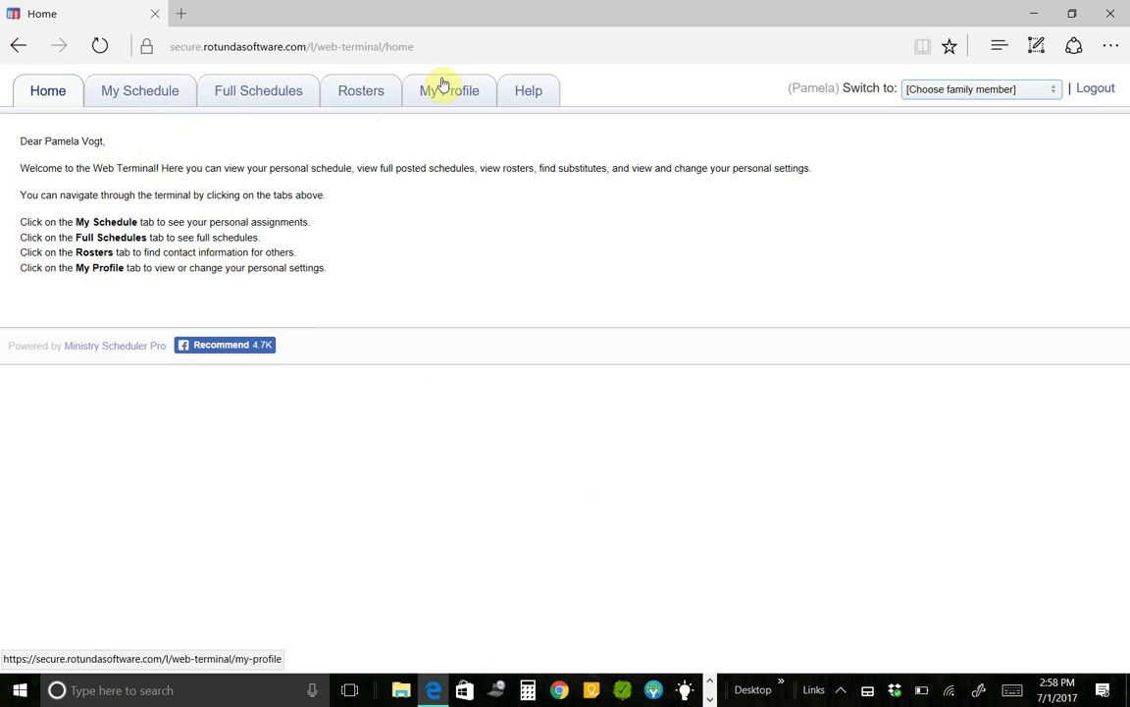
Step: Show My Schedule with the five upcoming serving times from Jul 23 to Aug 26
{"action": "left_click", "coordinate": [178, 102]}
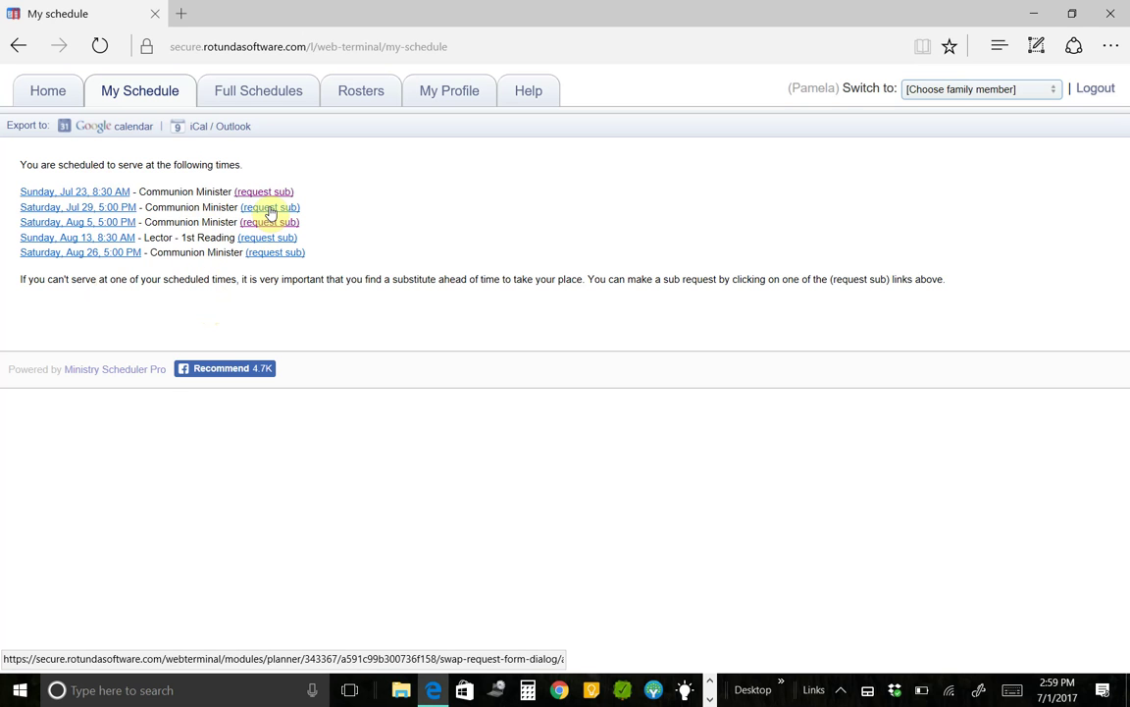
Step: Open the Jul 29, 5:00 PM service roster, cancelling the substitute request with Nevermind
{"action": "left_click", "coordinate": [269, 209]}
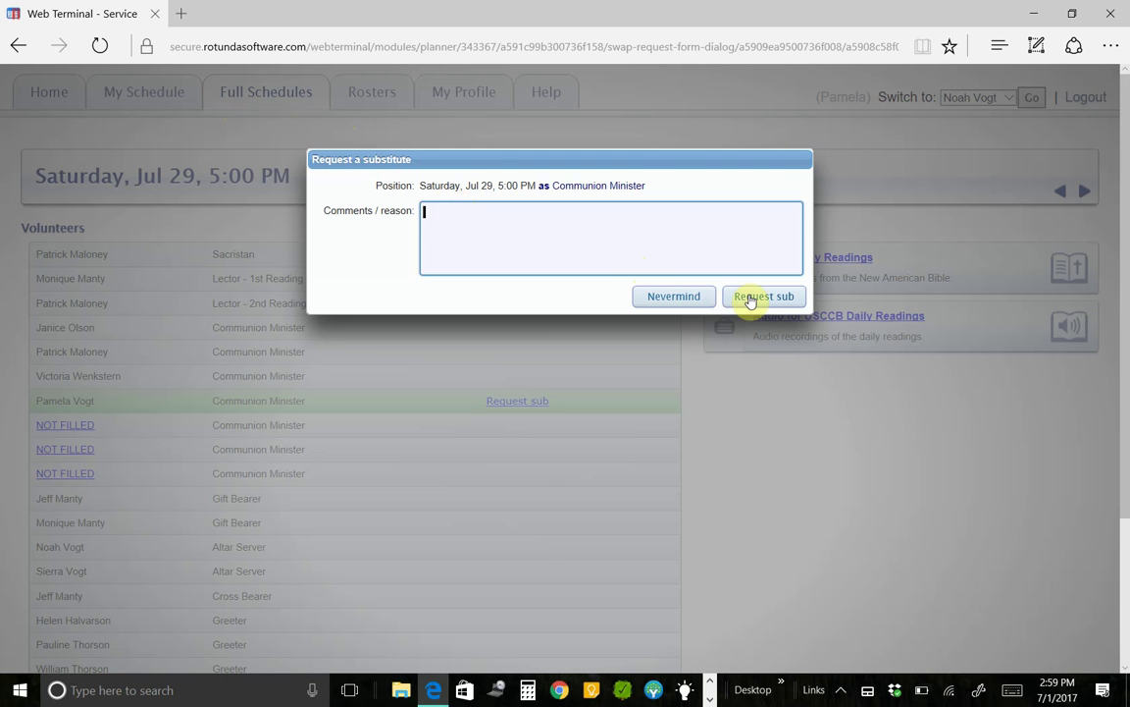
{"action": "left_click", "coordinate": [693, 303]}
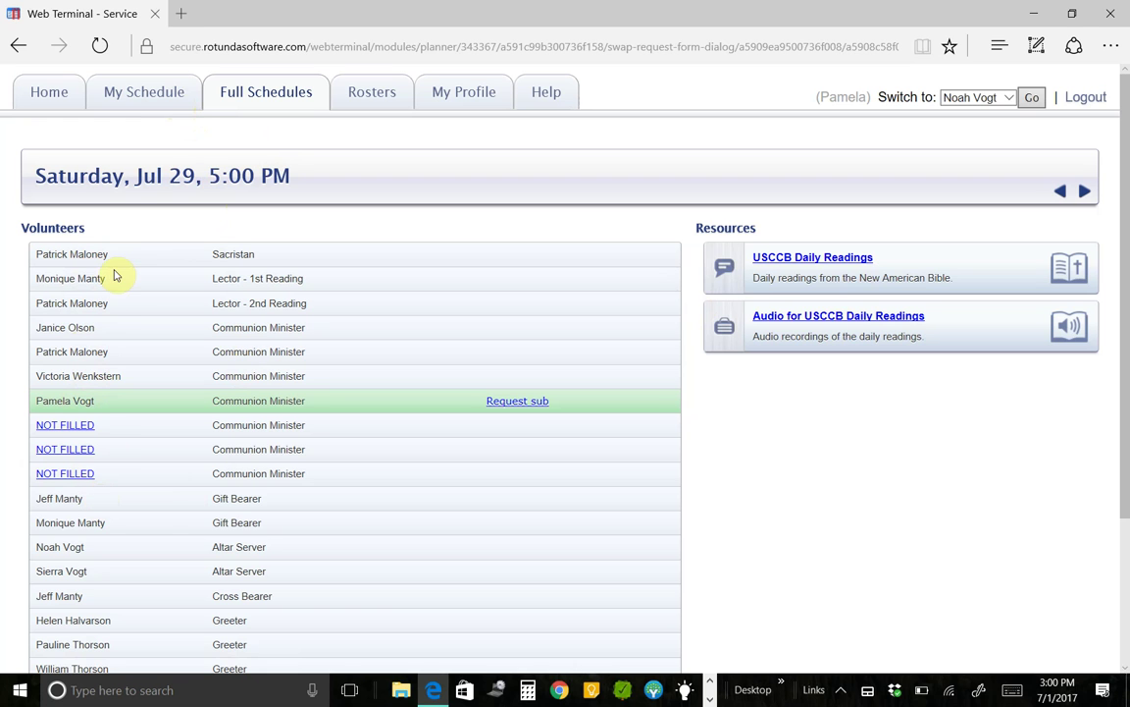
{"action": "scroll", "coordinate": [113, 336], "scroll_direction": "down", "scroll_amount": 2}
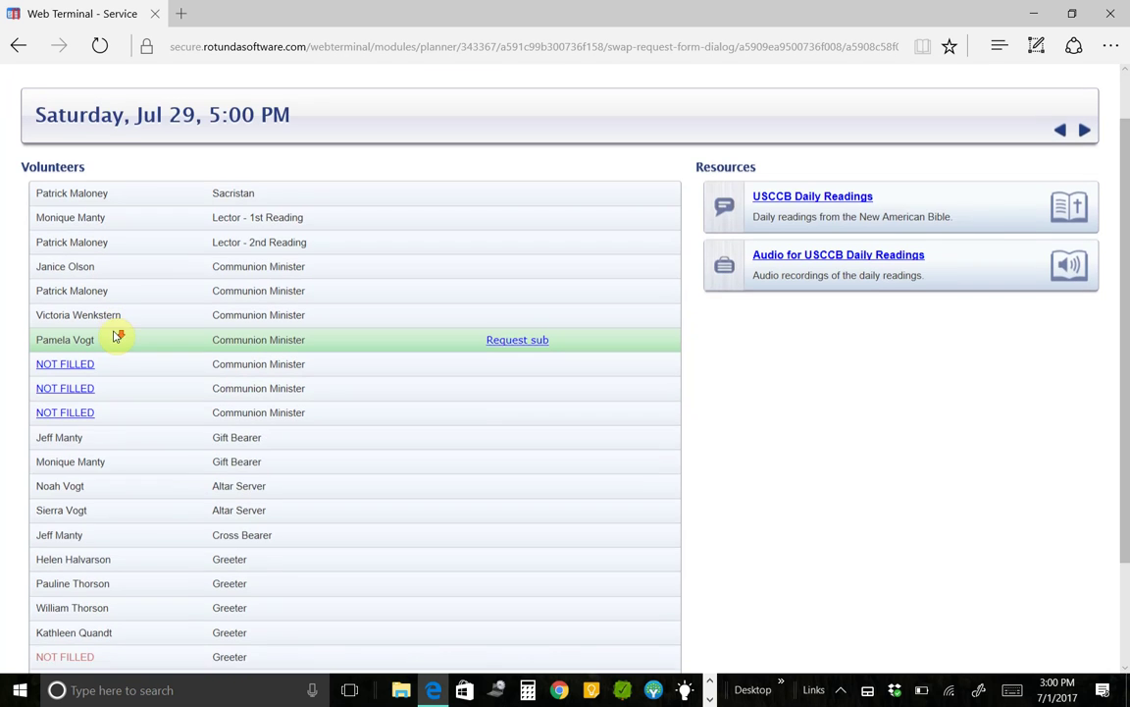
{"action": "scroll", "coordinate": [112, 336], "scroll_direction": "down", "scroll_amount": 1}
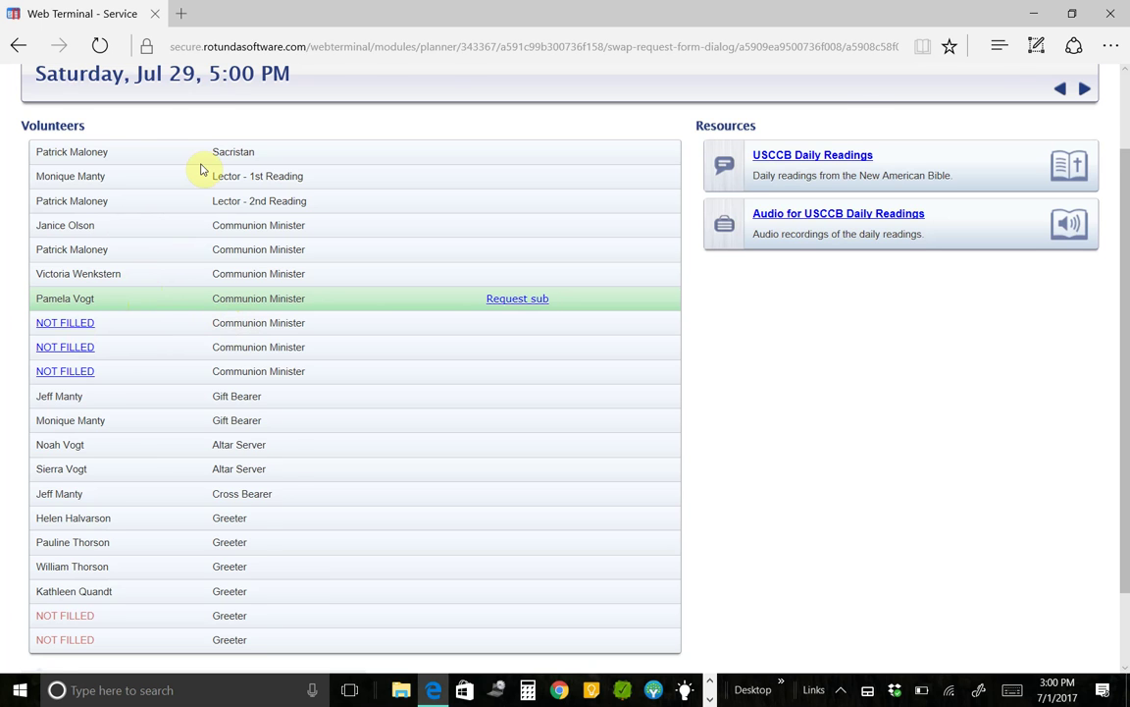
{"action": "scroll", "coordinate": [202, 167], "scroll_direction": "up", "scroll_amount": 2}
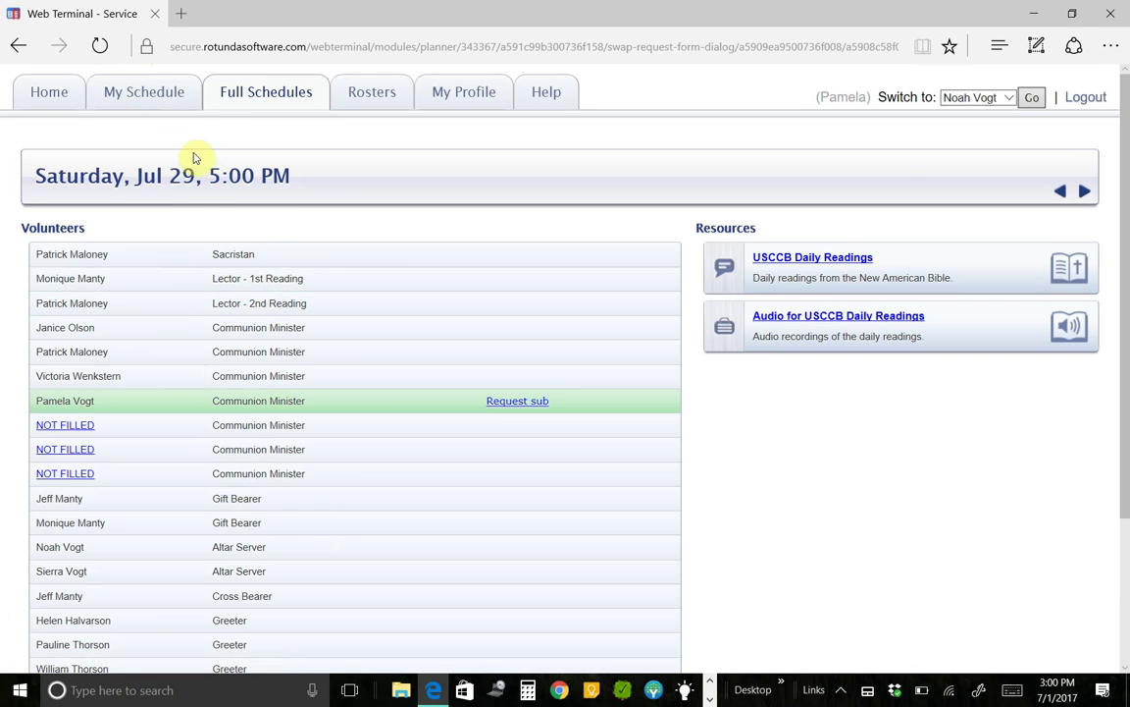
Step: Go back to My Schedule listing the five serving times, Jul 23 to Aug 26
{"action": "left_click", "coordinate": [169, 112]}
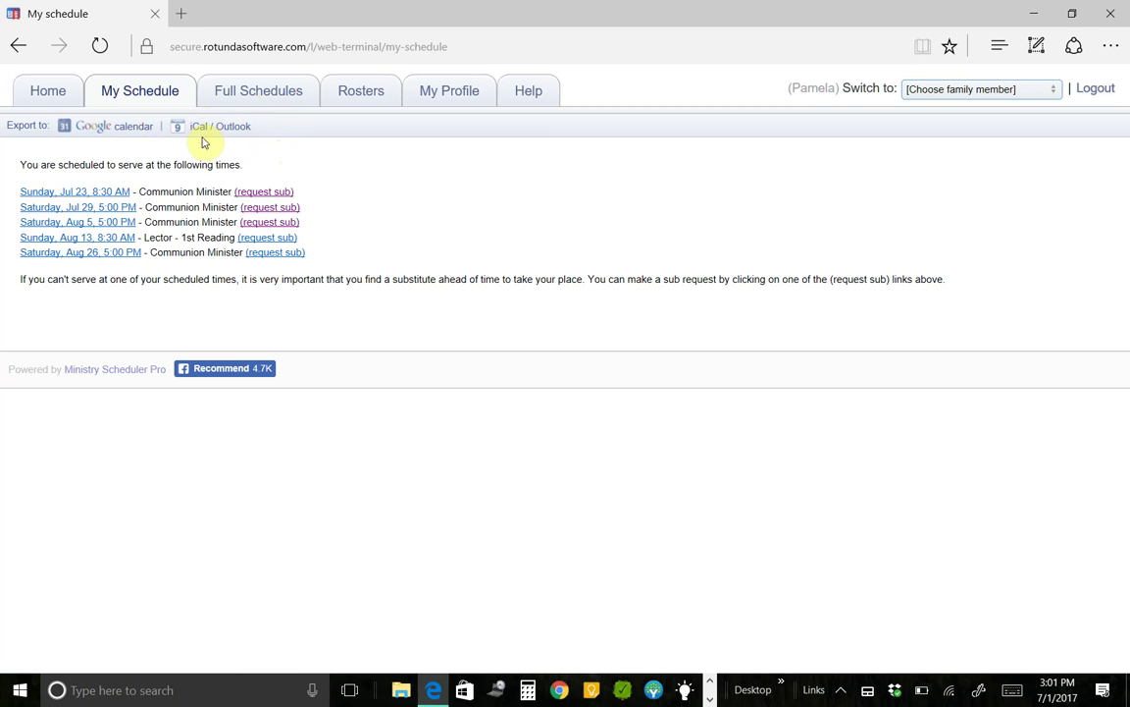
Step: Open Full Schedules and scroll down to the June 3–4 rosters for three services
{"action": "left_click", "coordinate": [280, 97]}
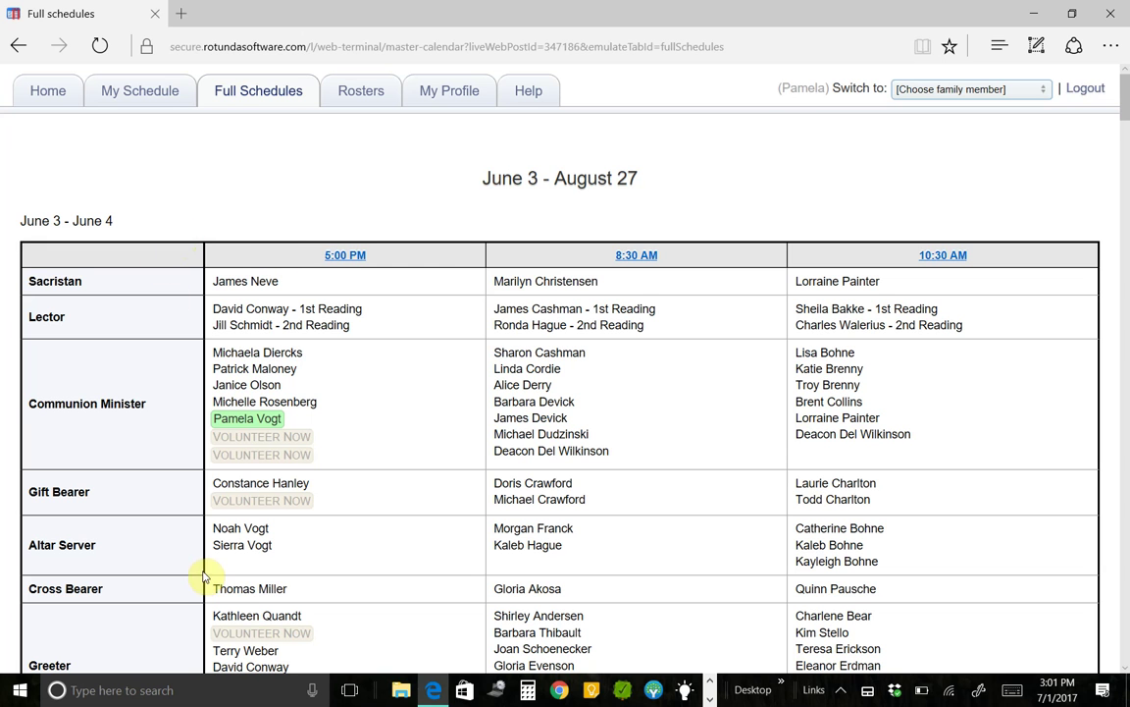
{"action": "scroll", "coordinate": [365, 497], "scroll_direction": "down", "scroll_amount": 1}
{"action": "scroll", "coordinate": [365, 496], "scroll_direction": "down", "scroll_amount": 1}
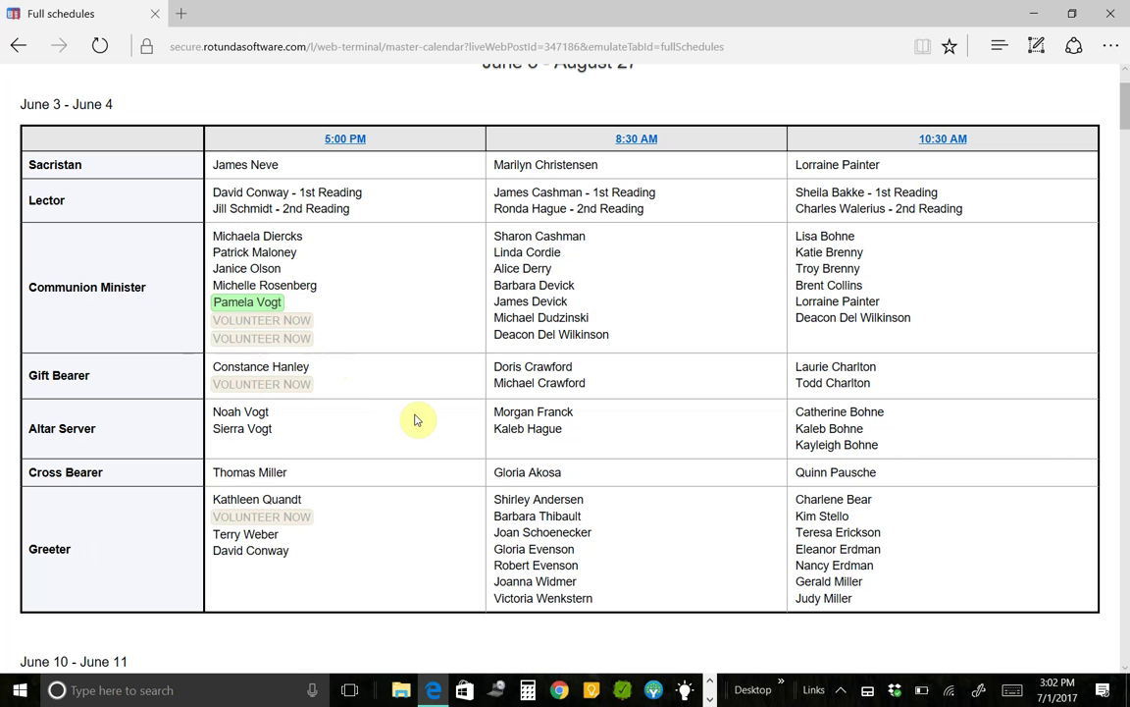
{"action": "scroll", "coordinate": [415, 420], "scroll_direction": "down", "scroll_amount": 4}
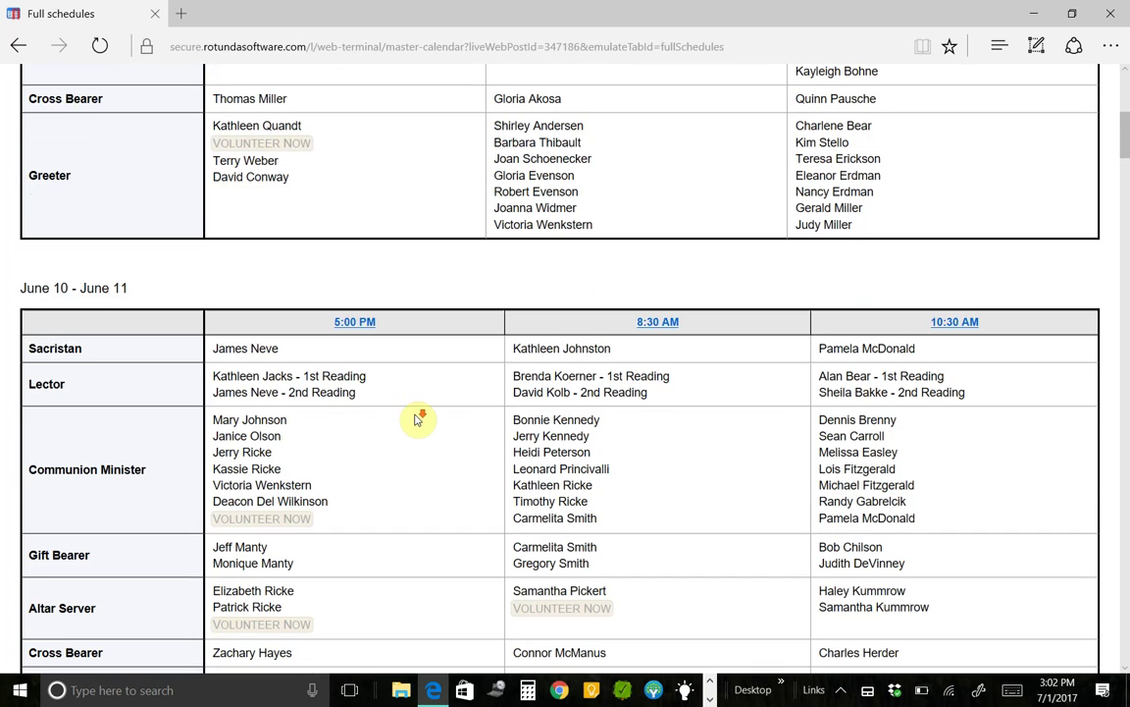
{"action": "scroll", "coordinate": [415, 420], "scroll_direction": "down", "scroll_amount": 13}
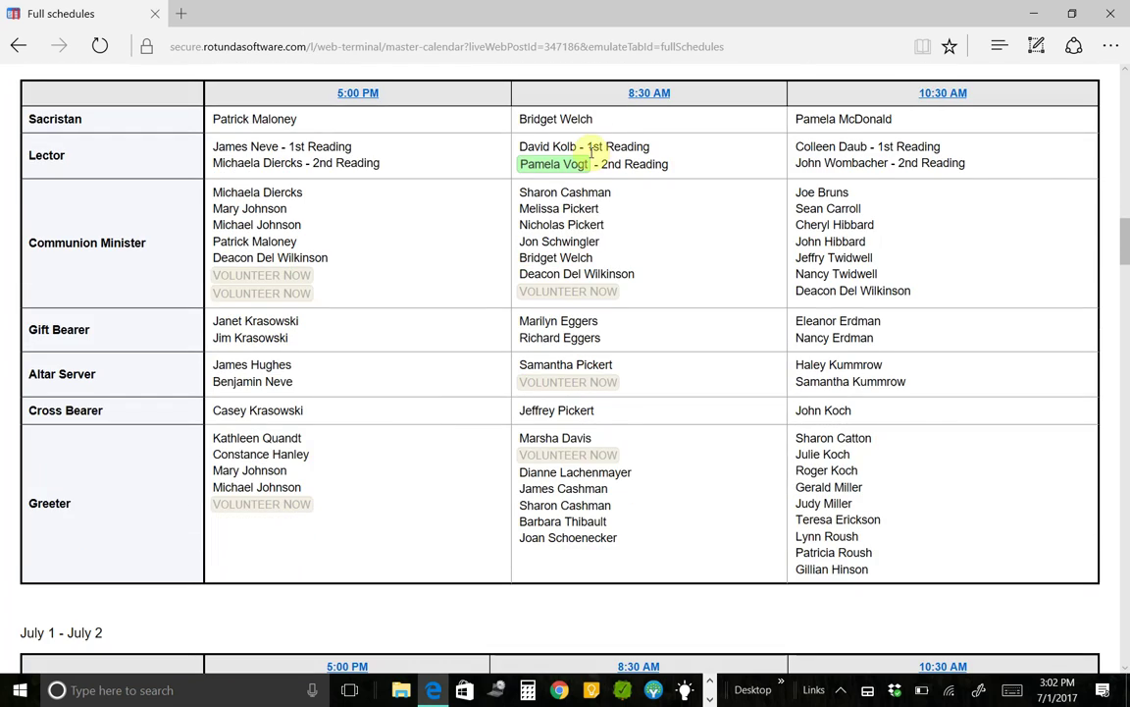
{"action": "scroll", "coordinate": [577, 403], "scroll_direction": "down", "scroll_amount": 12}
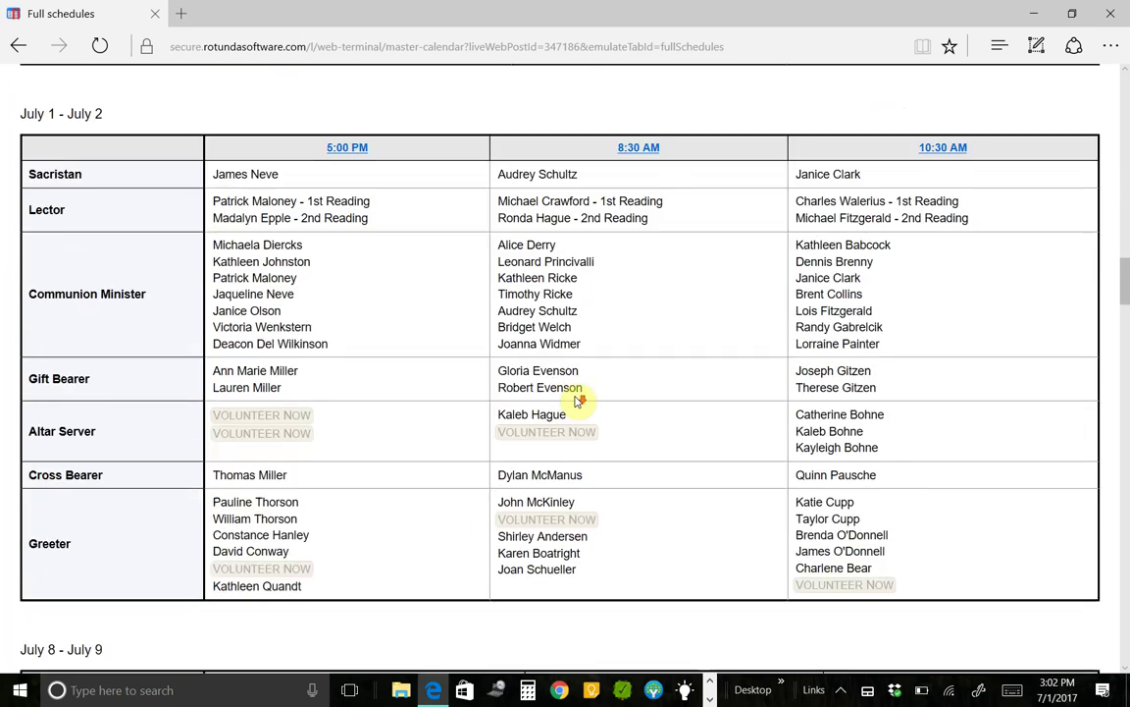
{"action": "scroll", "coordinate": [579, 400], "scroll_direction": "down", "scroll_amount": 11}
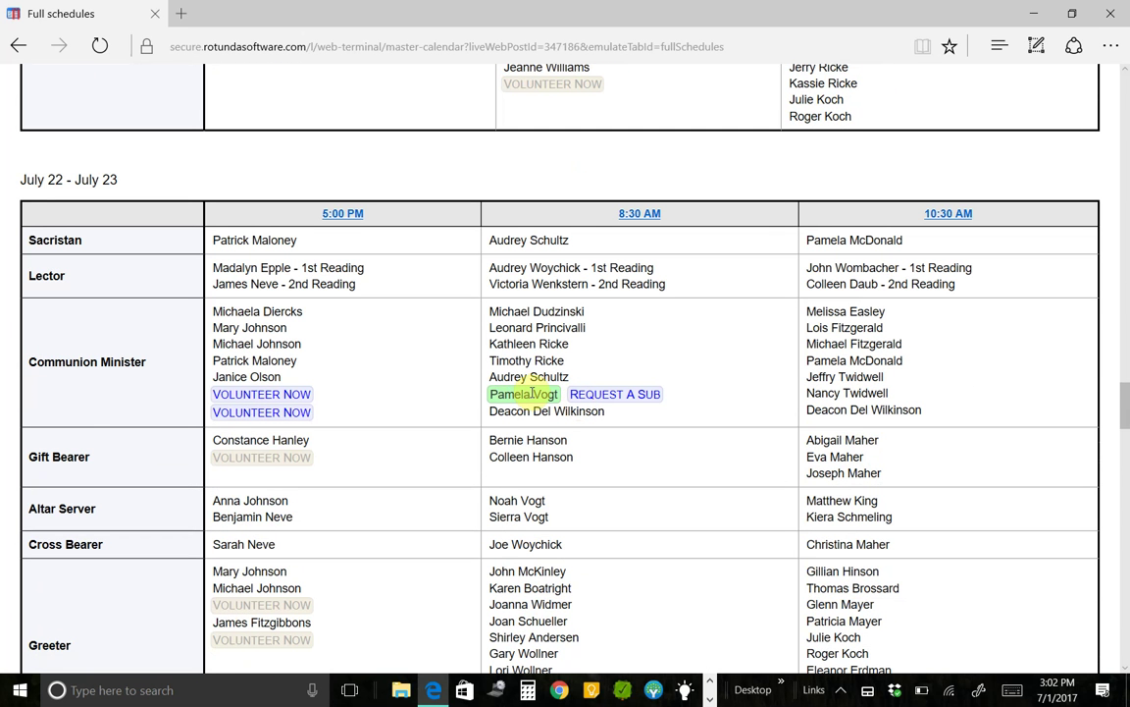
{"action": "scroll", "coordinate": [533, 340], "scroll_direction": "up", "scroll_amount": 11}
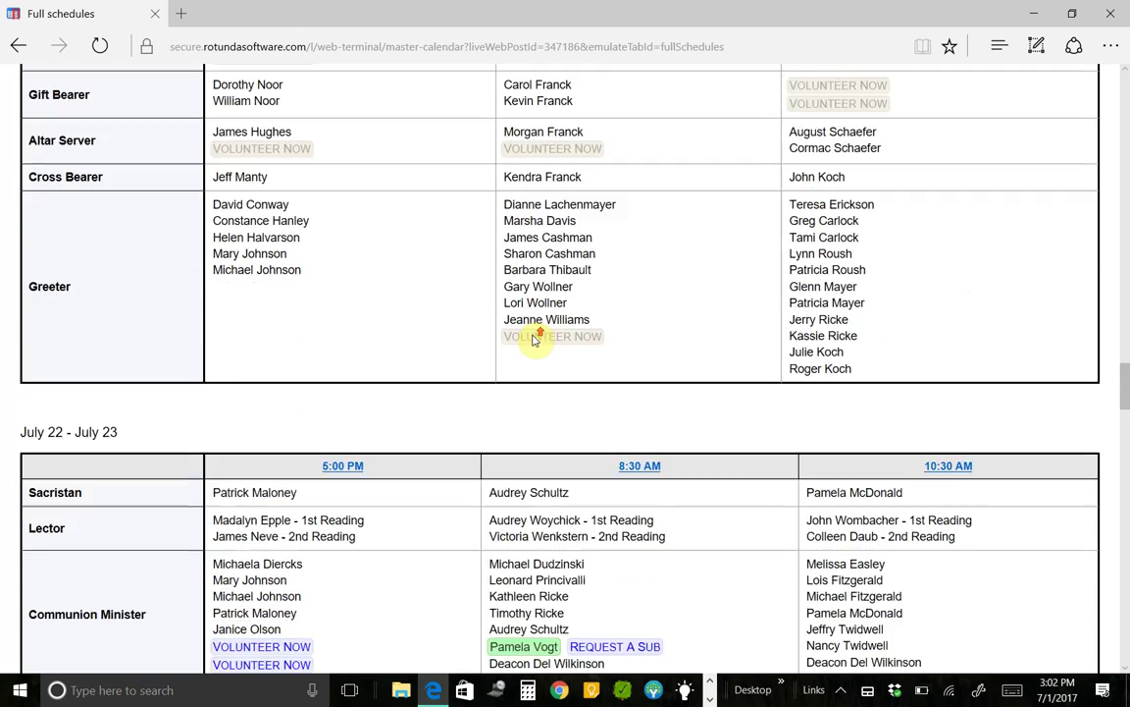
{"action": "scroll", "coordinate": [533, 340], "scroll_direction": "up", "scroll_amount": 10}
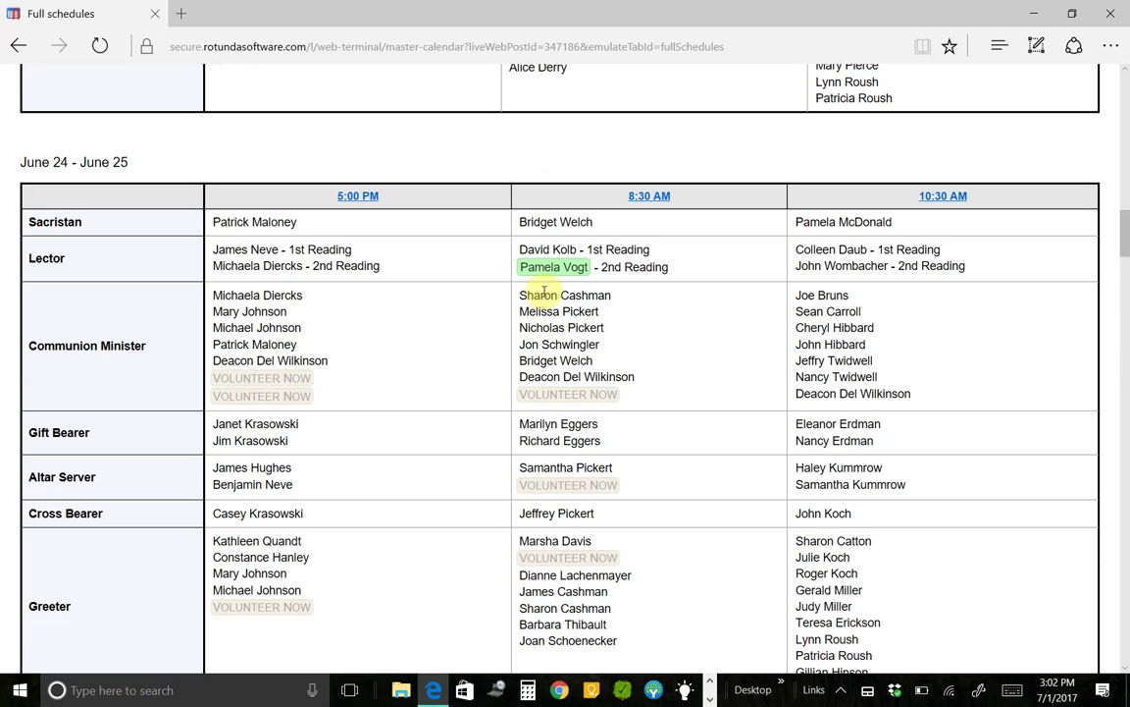
{"action": "scroll", "coordinate": [619, 334], "scroll_direction": "down", "scroll_amount": 5}
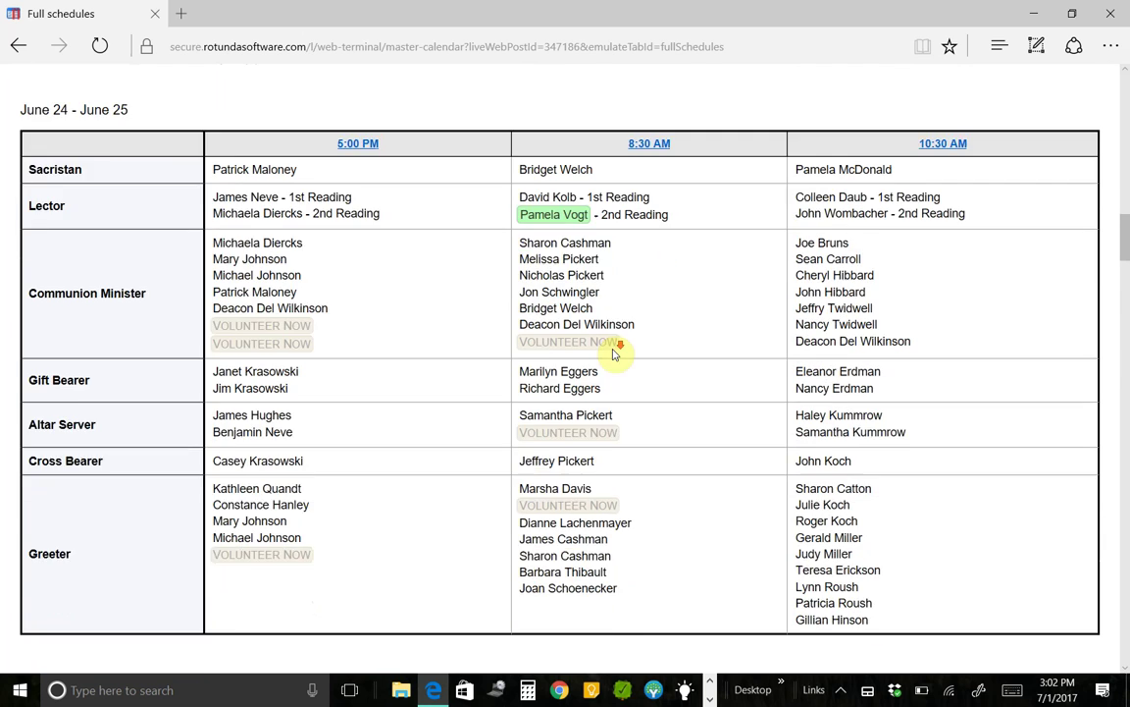
{"action": "scroll", "coordinate": [614, 354], "scroll_direction": "down", "scroll_amount": 7}
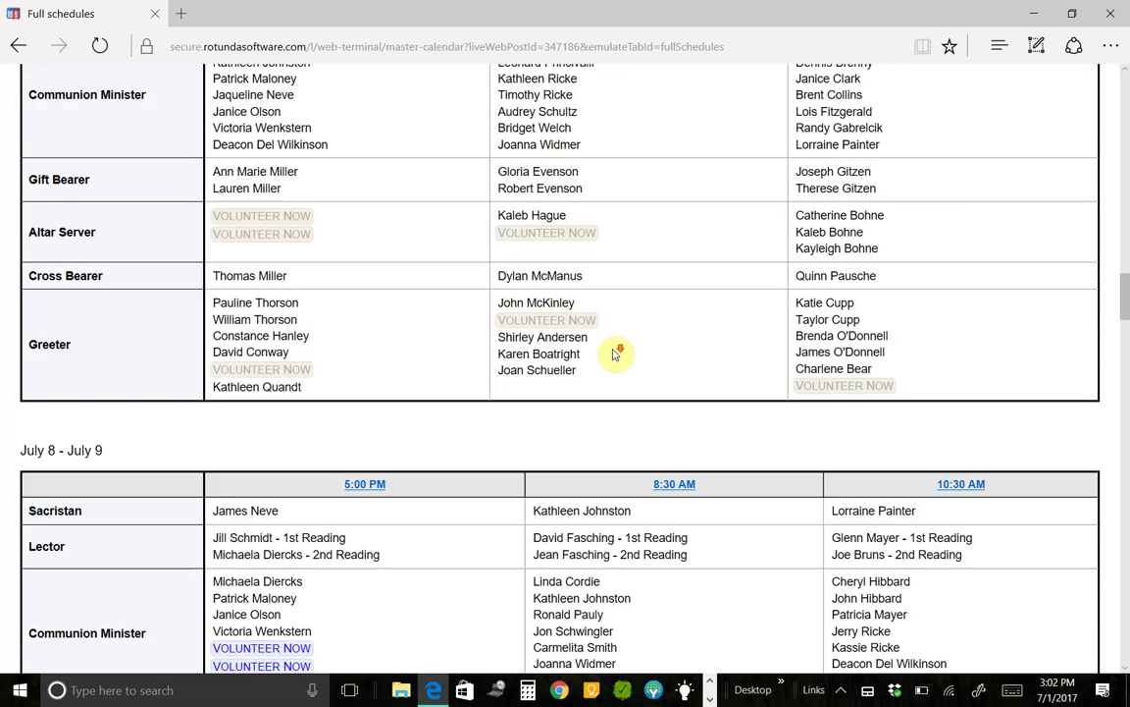
{"action": "scroll", "coordinate": [613, 355], "scroll_direction": "down", "scroll_amount": 8}
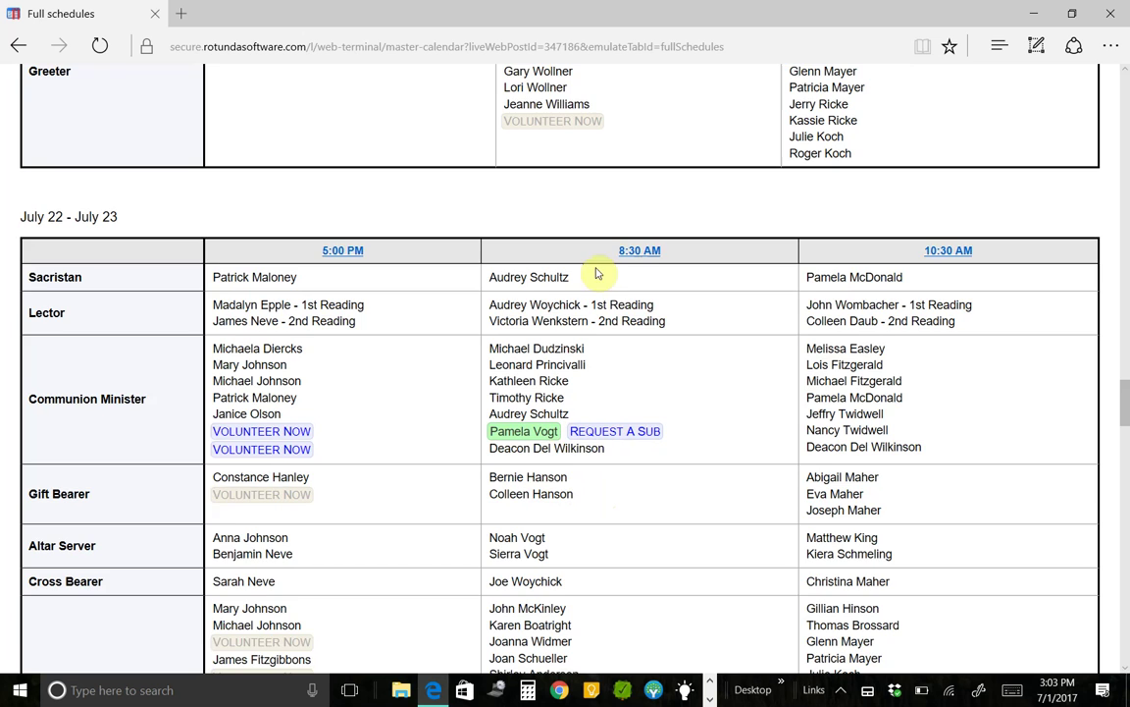
{"action": "scroll", "coordinate": [599, 203], "scroll_direction": "up", "scroll_amount": 6}
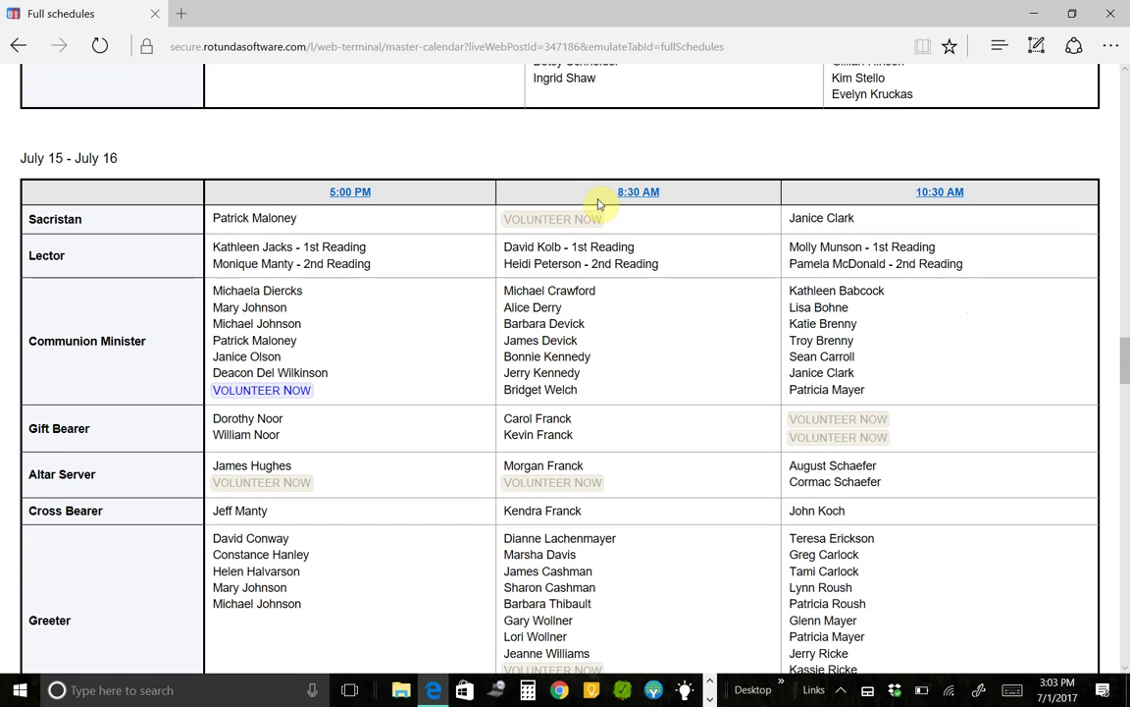
{"action": "scroll", "coordinate": [601, 203], "scroll_direction": "down", "scroll_amount": 2}
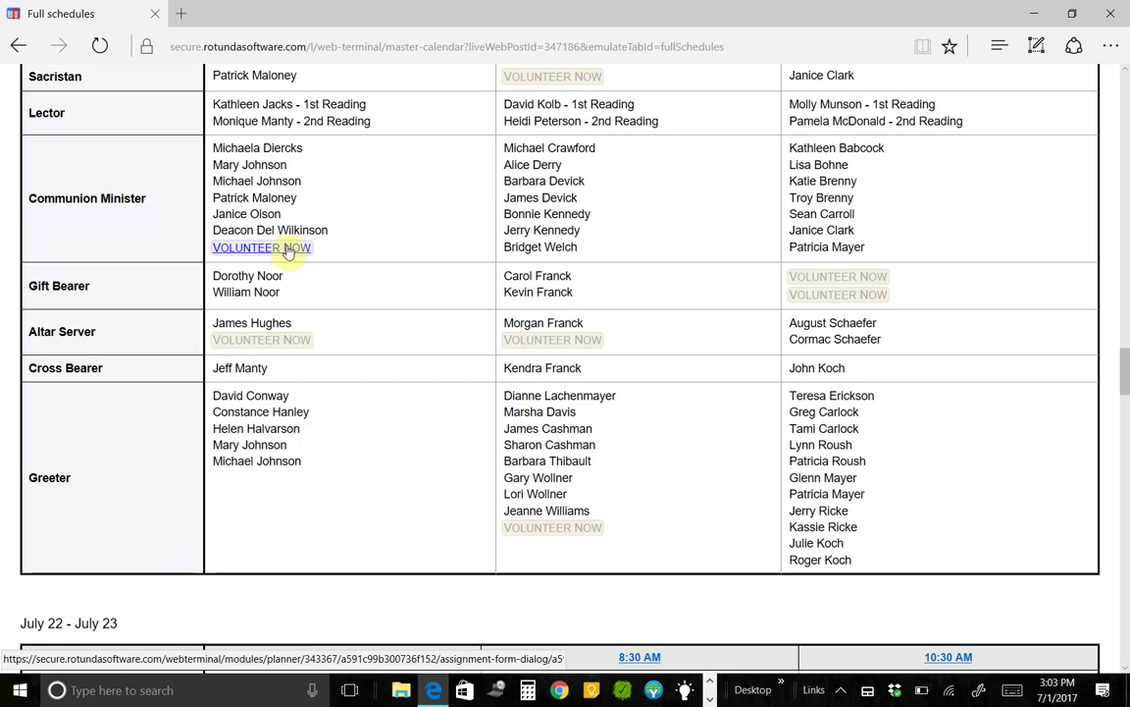
{"action": "scroll", "coordinate": [388, 157], "scroll_direction": "up", "scroll_amount": 12}
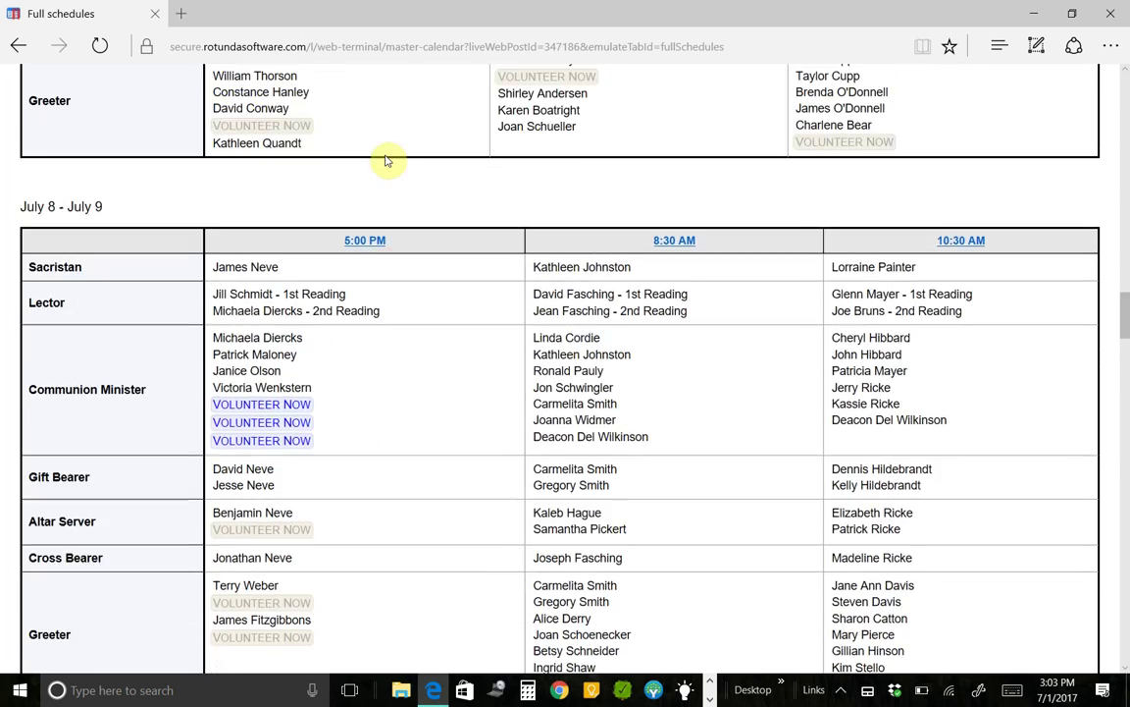
{"action": "scroll", "coordinate": [388, 160], "scroll_direction": "up", "scroll_amount": 8}
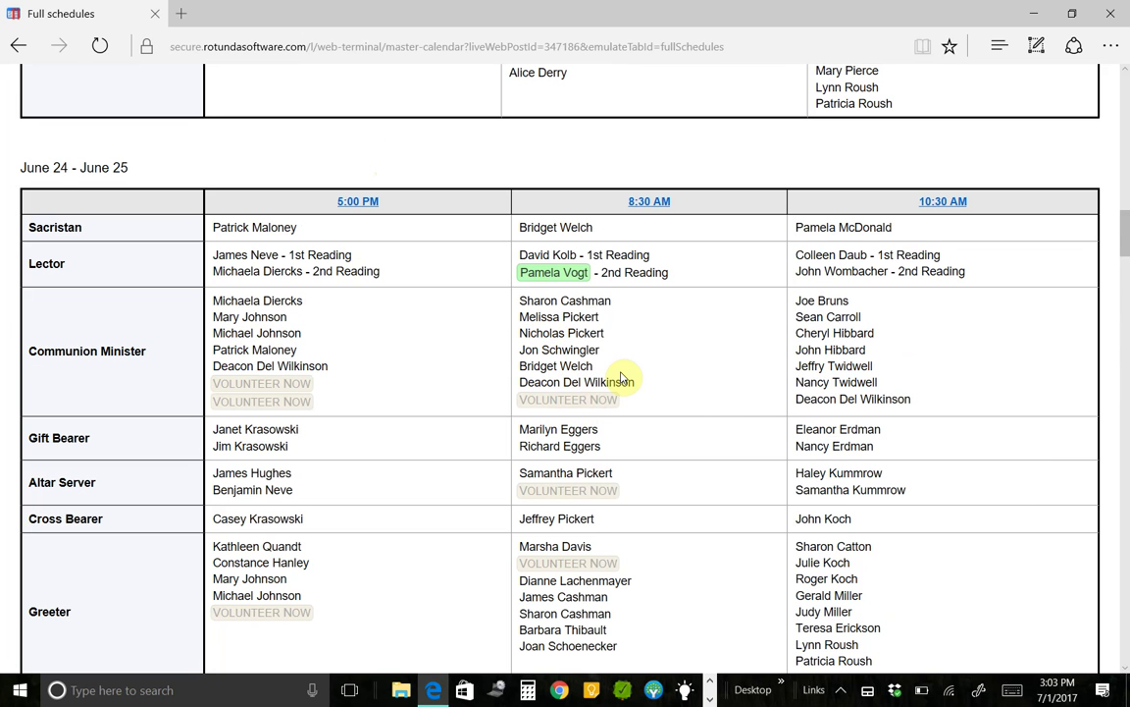
{"action": "scroll", "coordinate": [620, 378], "scroll_direction": "down", "scroll_amount": 8}
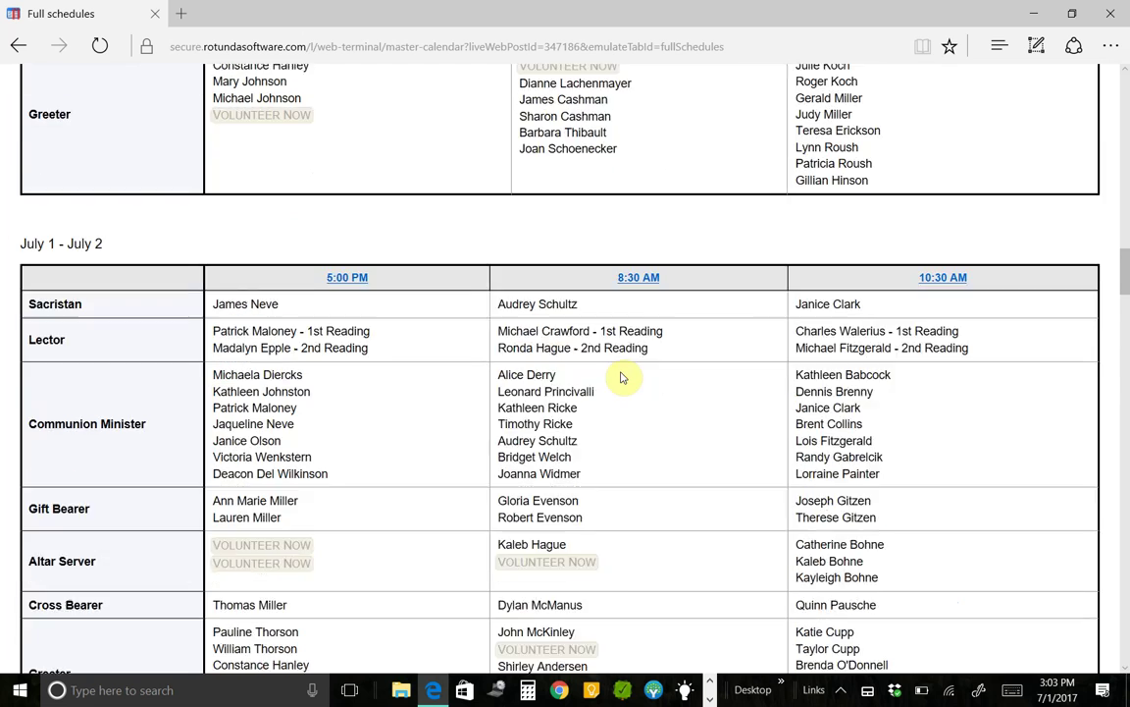
{"action": "scroll", "coordinate": [620, 378], "scroll_direction": "down", "scroll_amount": 5}
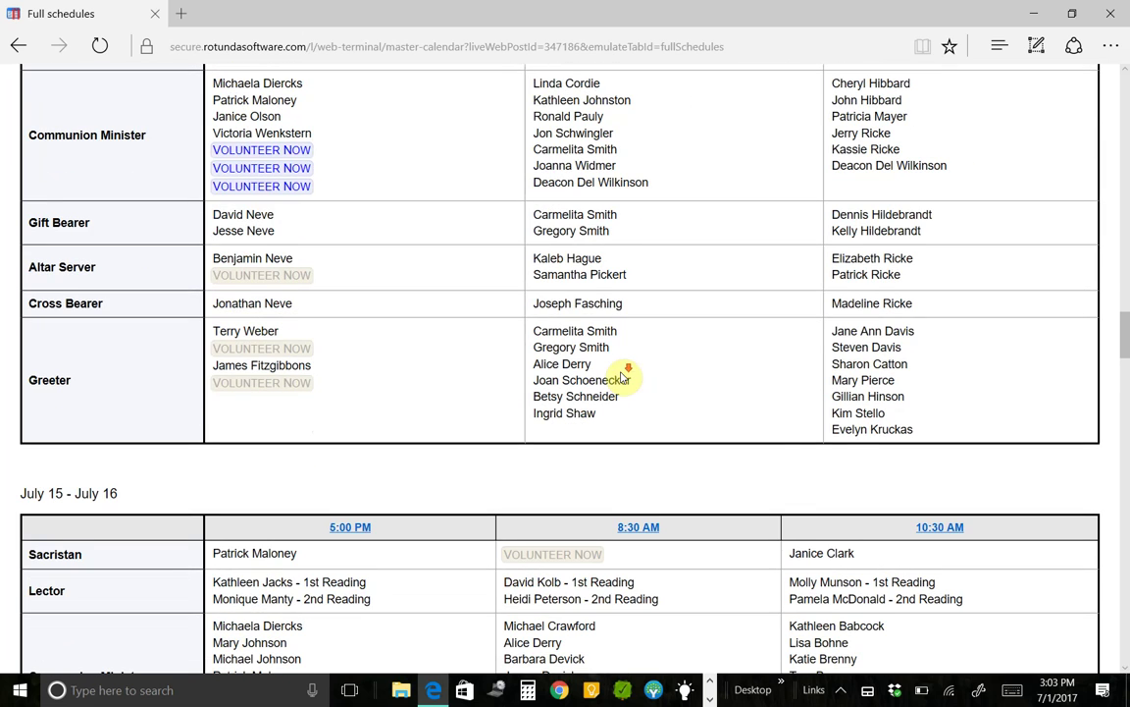
{"action": "scroll", "coordinate": [620, 378], "scroll_direction": "up", "scroll_amount": 3}
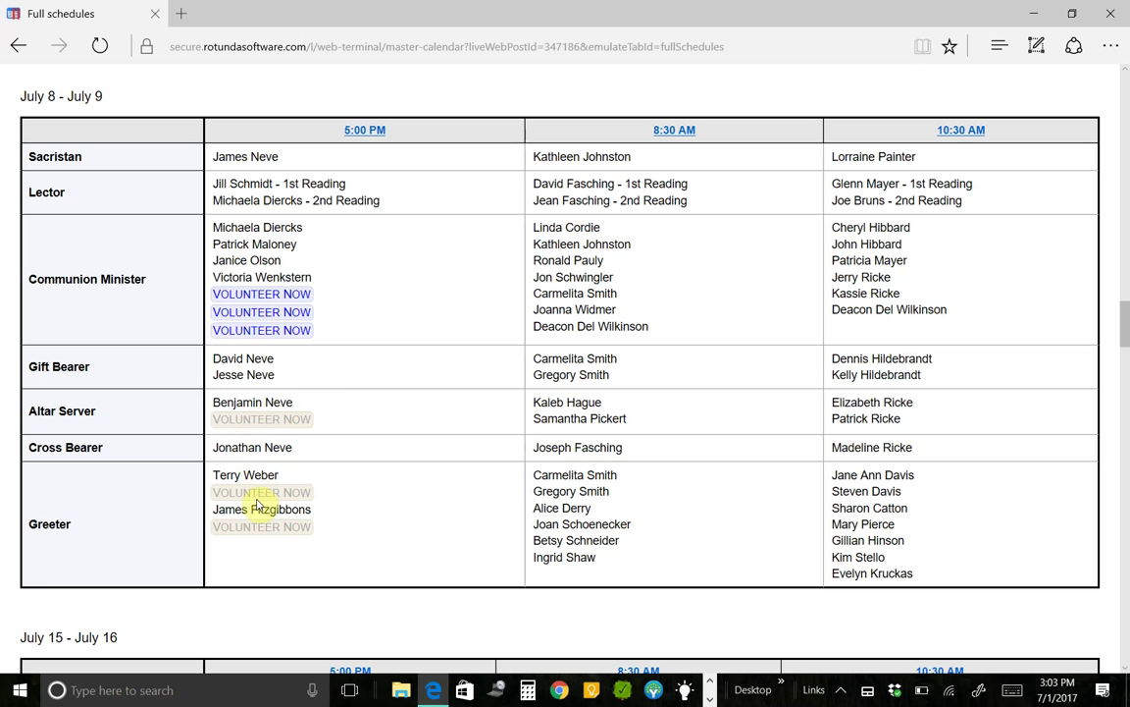
{"action": "scroll", "coordinate": [261, 500], "scroll_direction": "down", "scroll_amount": 8}
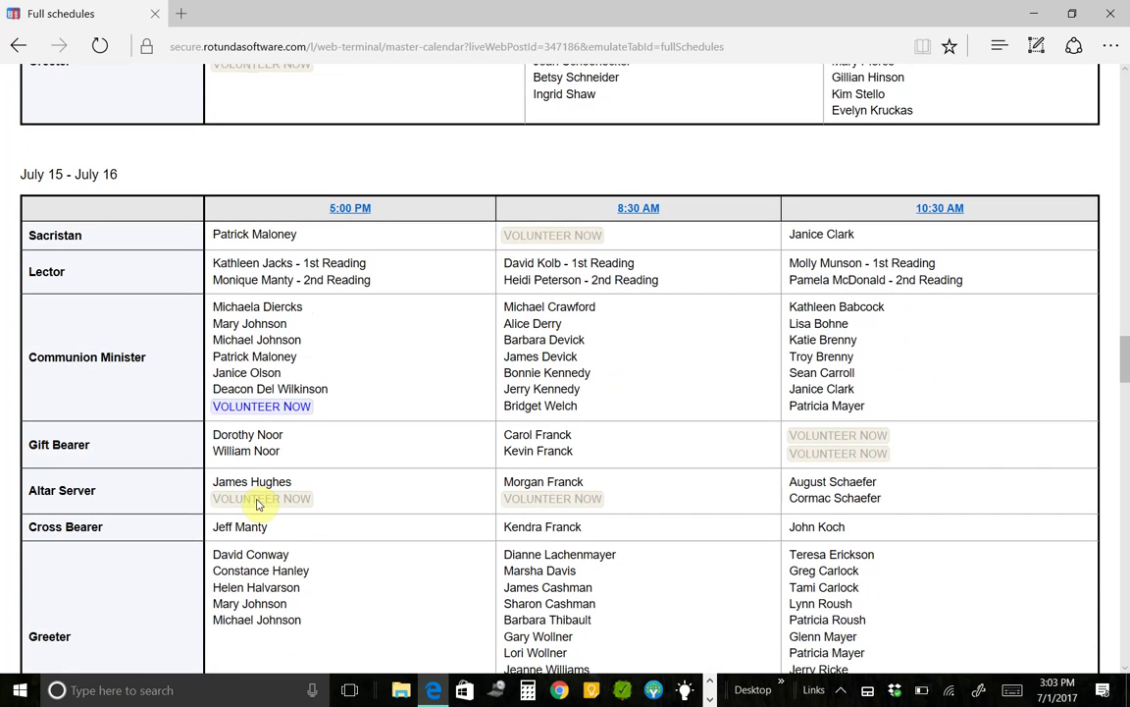
{"action": "scroll", "coordinate": [260, 504], "scroll_direction": "down", "scroll_amount": 5}
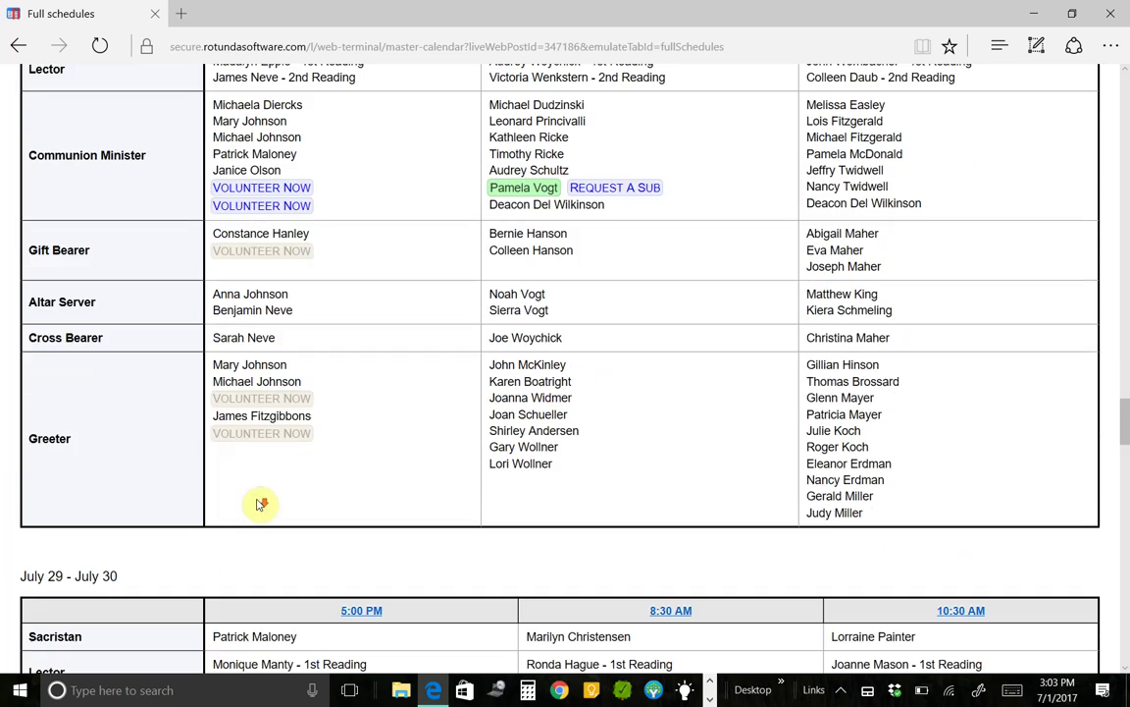
{"action": "scroll", "coordinate": [260, 504], "scroll_direction": "down", "scroll_amount": 8}
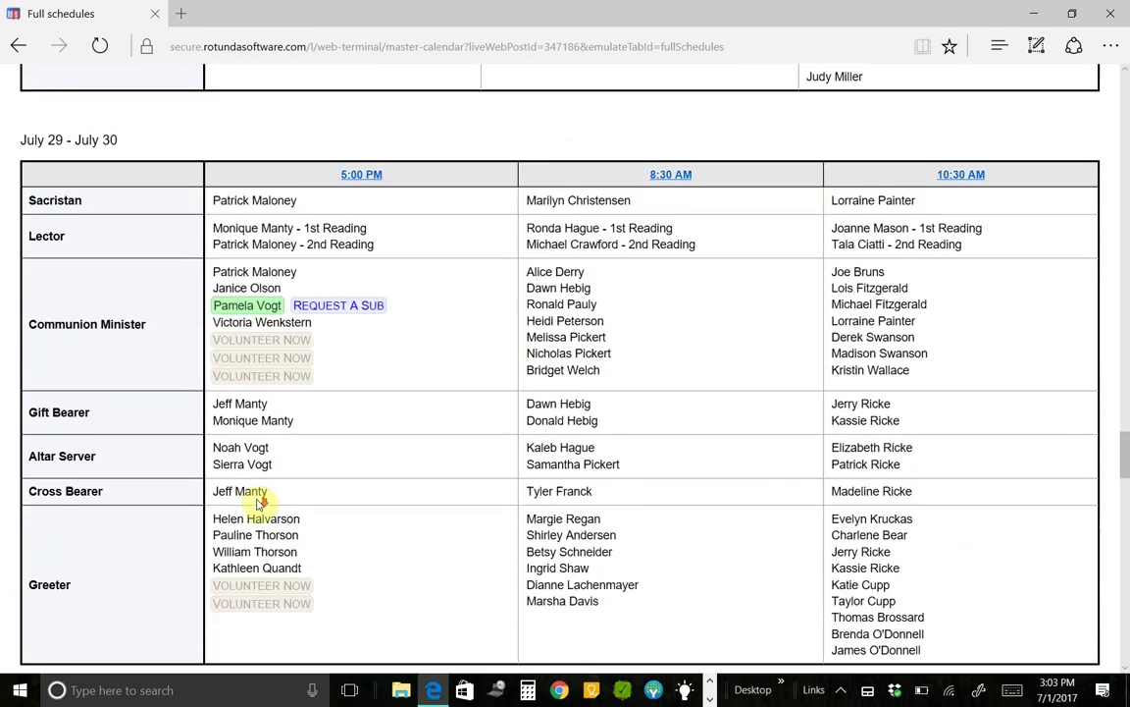
{"action": "scroll", "coordinate": [261, 503], "scroll_direction": "up", "scroll_amount": 8}
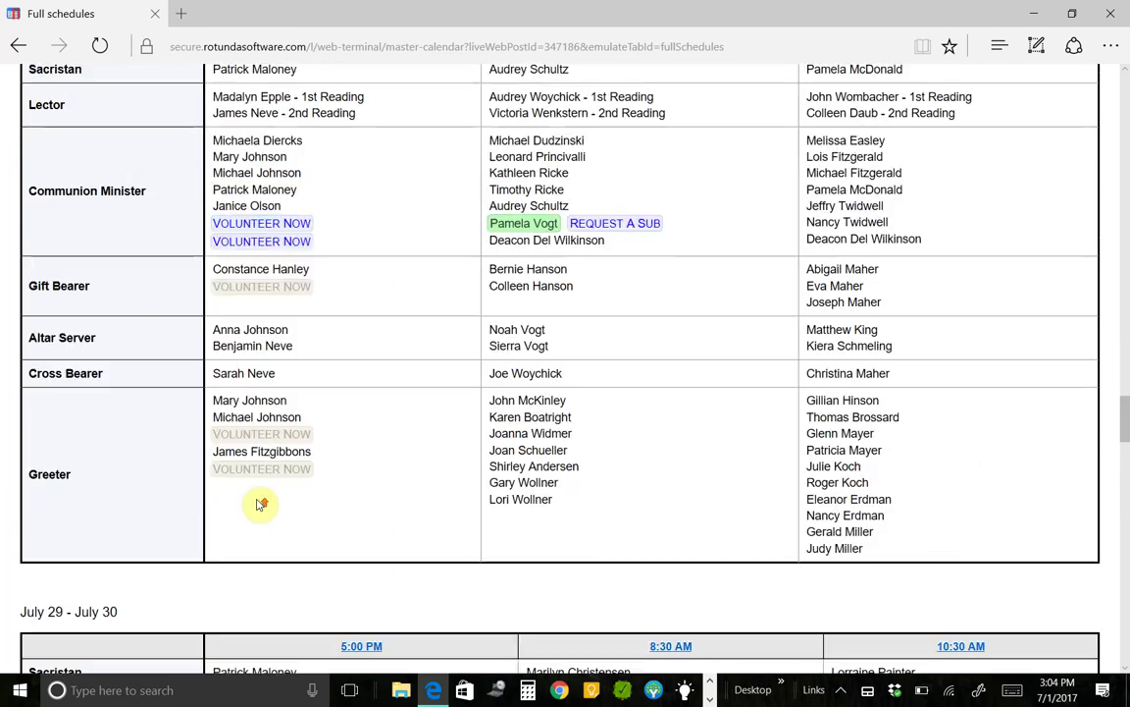
Step: Review the Sunday, Aug 13, 8:30 AM volunteers, then open the Lectors and Communion Ministers rosters
{"action": "scroll", "coordinate": [260, 503], "scroll_direction": "up", "scroll_amount": 20}
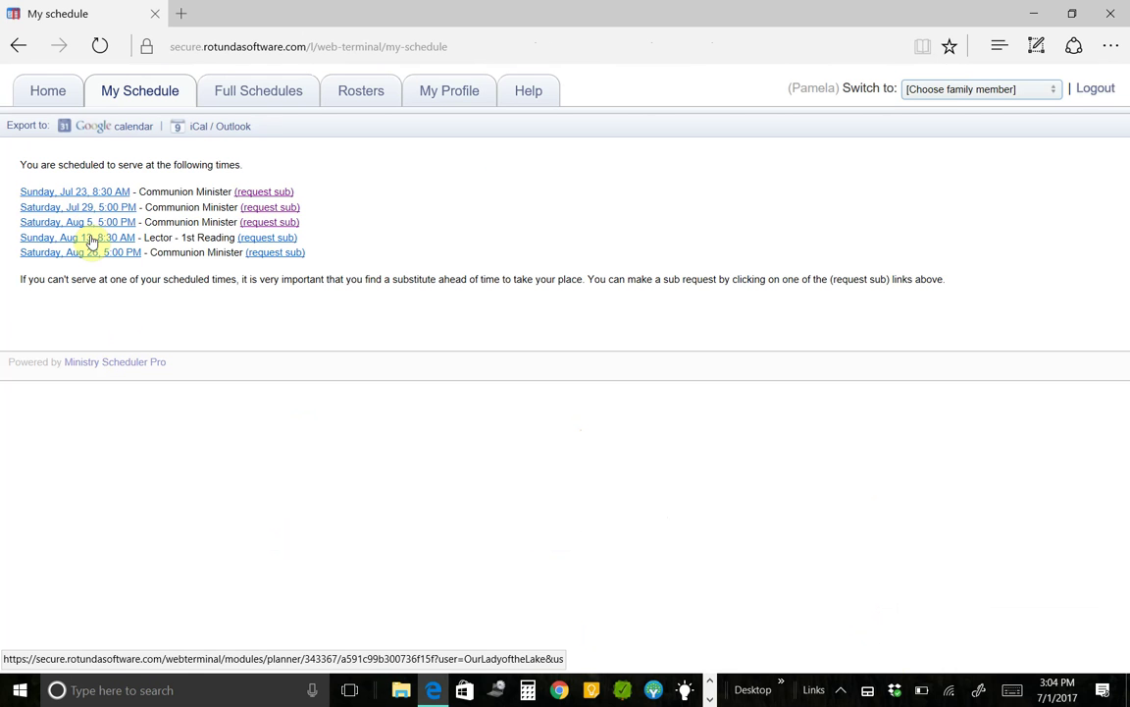
{"action": "left_click", "coordinate": [90, 240]}
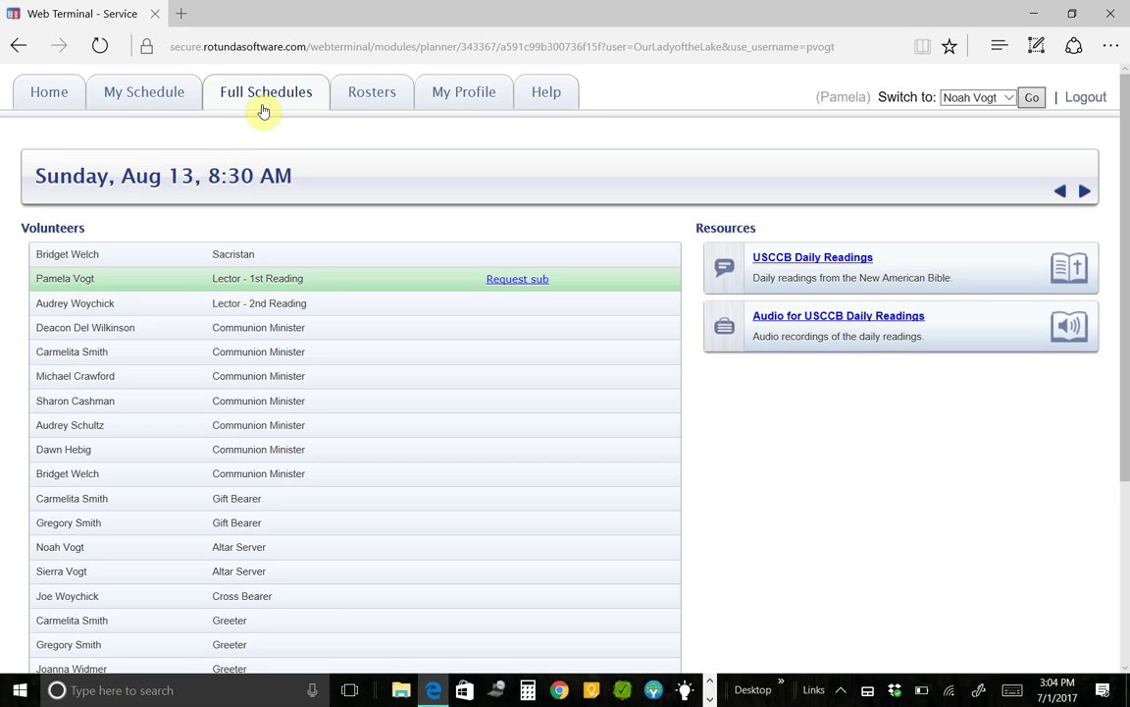
{"action": "scroll", "coordinate": [222, 350], "scroll_direction": "down", "scroll_amount": 2}
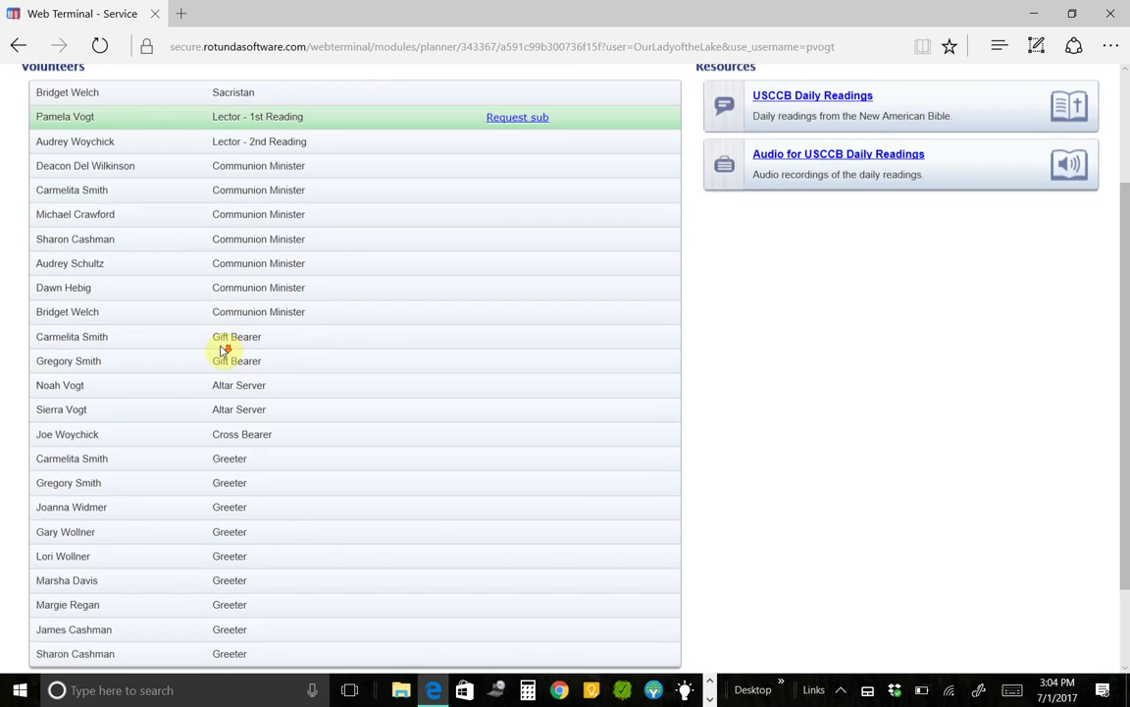
{"action": "scroll", "coordinate": [223, 350], "scroll_direction": "down", "scroll_amount": 1}
{"action": "scroll", "coordinate": [221, 351], "scroll_direction": "up", "scroll_amount": 3}
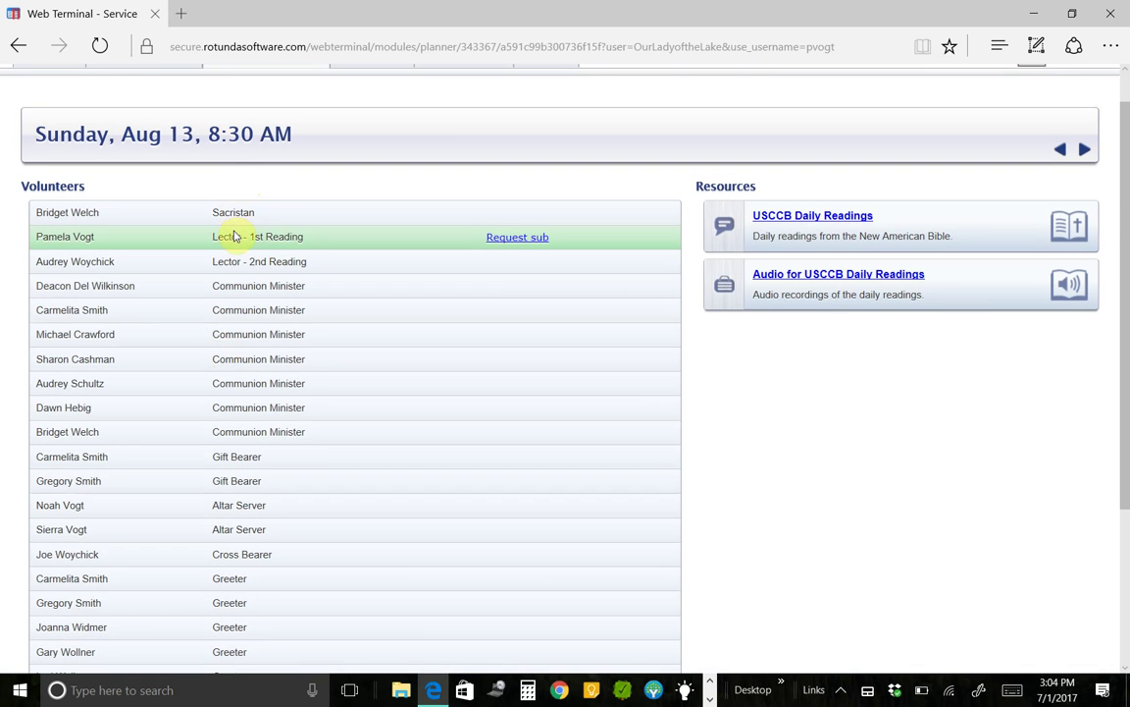
{"action": "scroll", "coordinate": [215, 172], "scroll_direction": "up", "scroll_amount": 1}
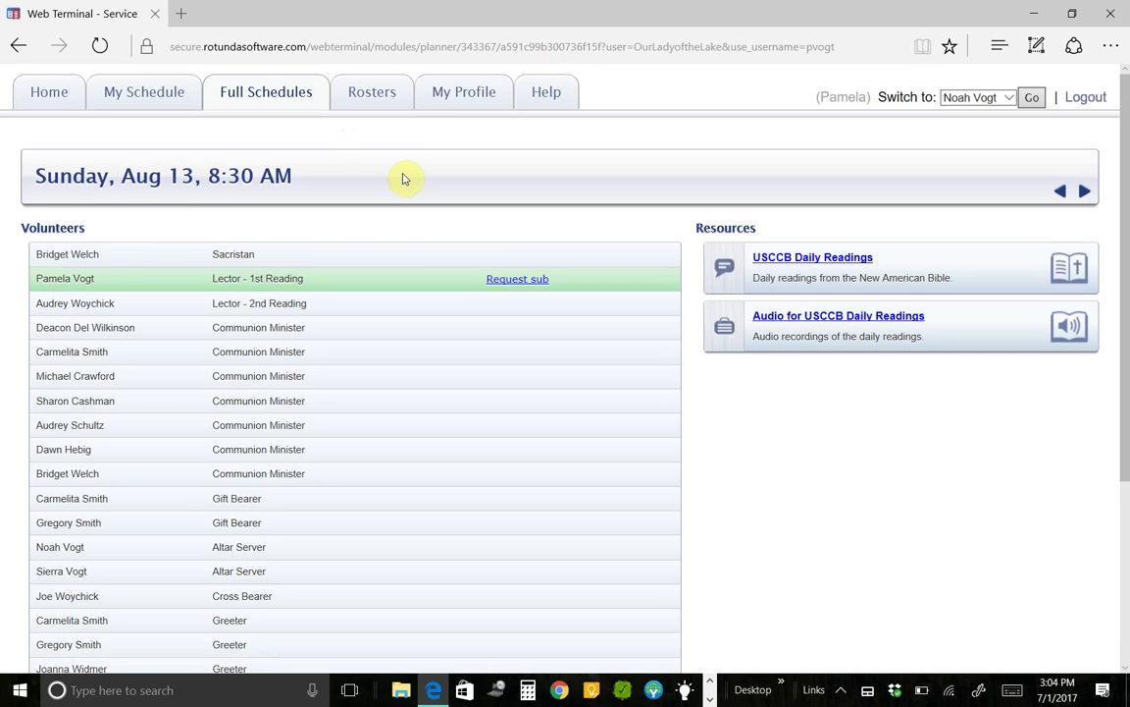
{"action": "left_click", "coordinate": [378, 93]}
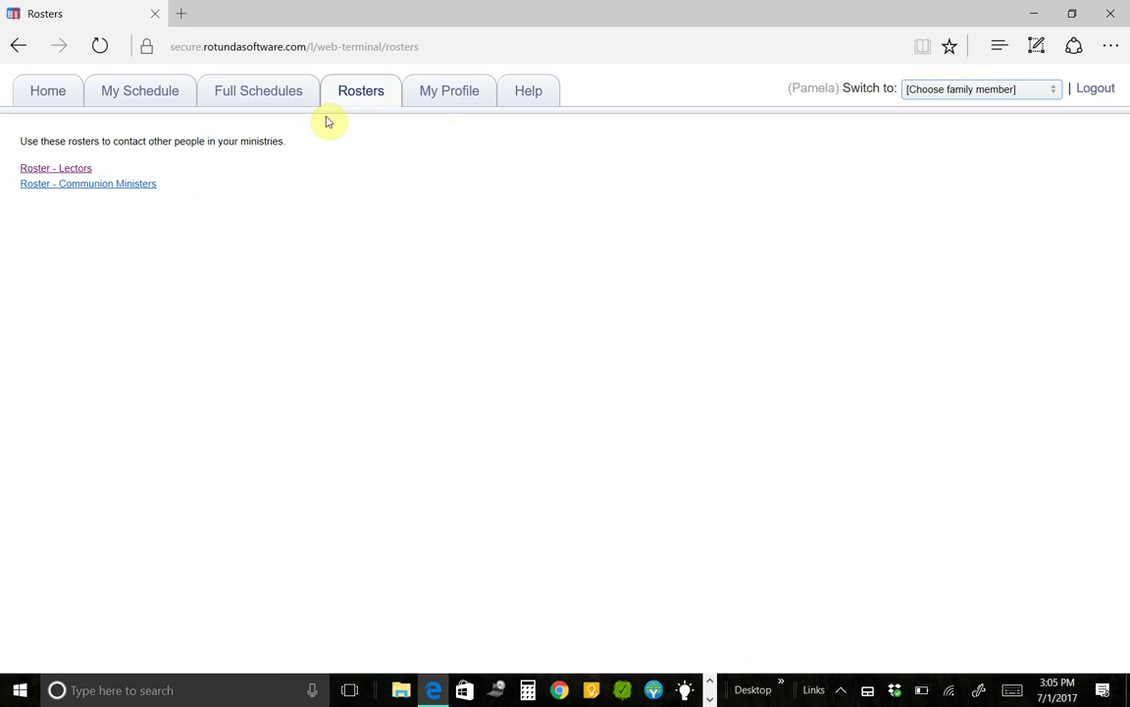
Step: In My Profile, toggle 'Send me emails when people submit sub requests' off and back on
{"action": "left_click", "coordinate": [432, 95]}
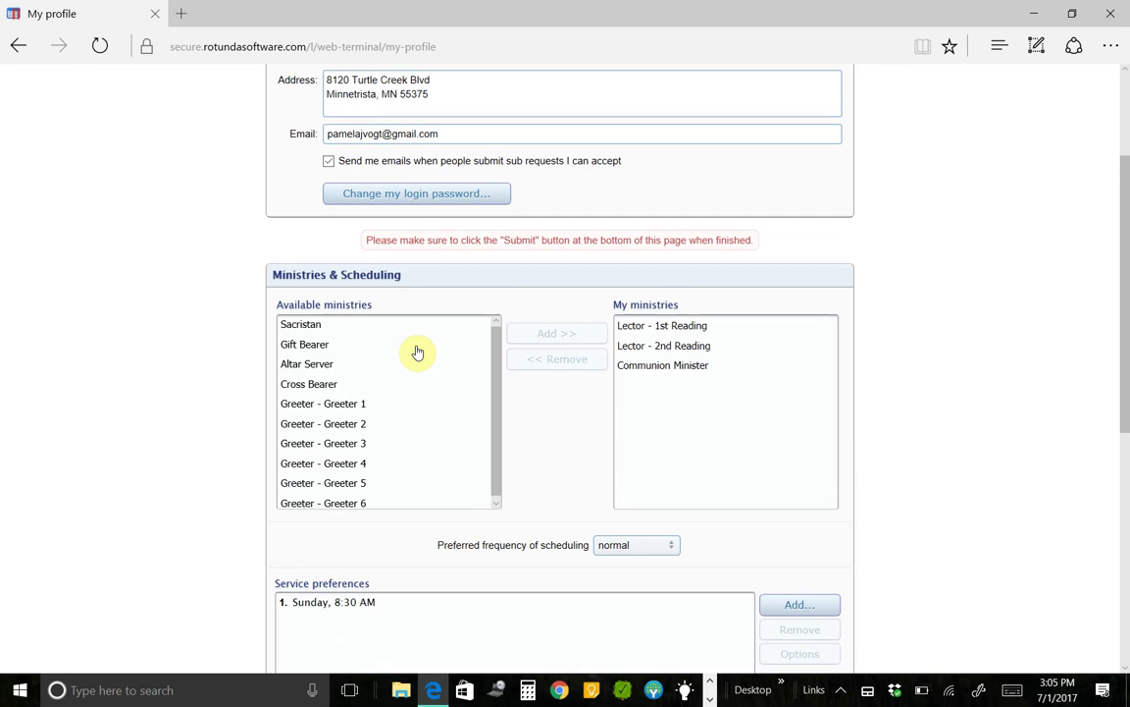
{"action": "scroll", "coordinate": [418, 351], "scroll_direction": "down", "scroll_amount": 1}
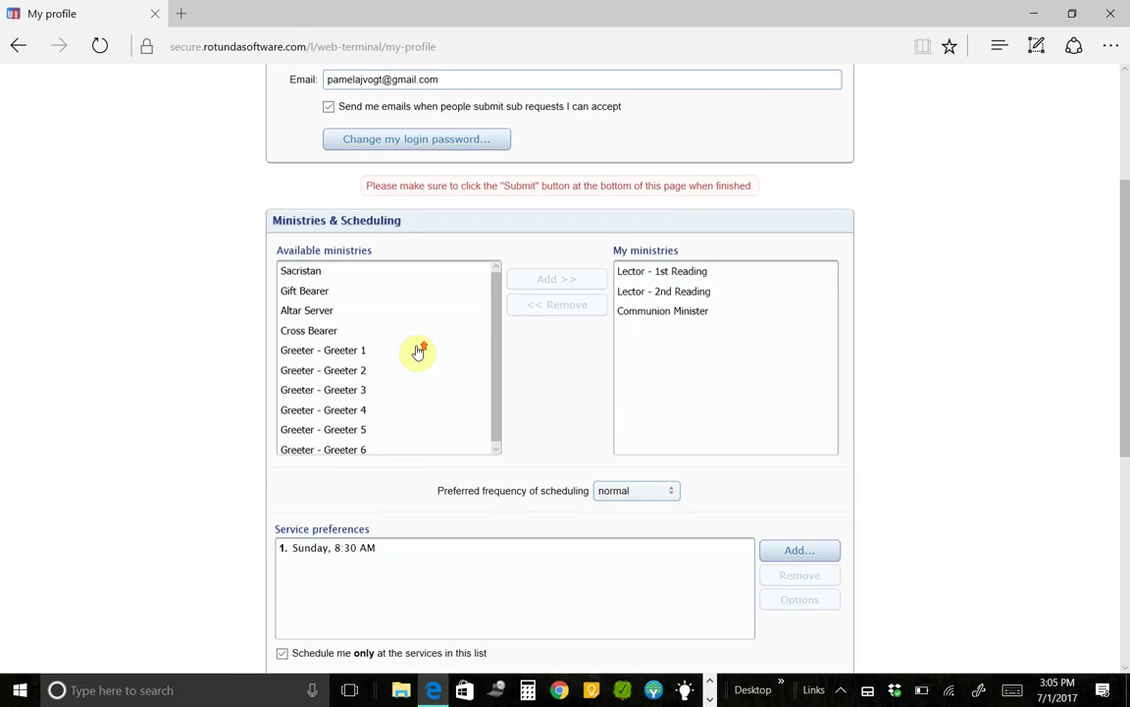
{"action": "scroll", "coordinate": [418, 351], "scroll_direction": "up", "scroll_amount": 2}
{"action": "scroll", "coordinate": [418, 351], "scroll_direction": "up", "scroll_amount": 2}
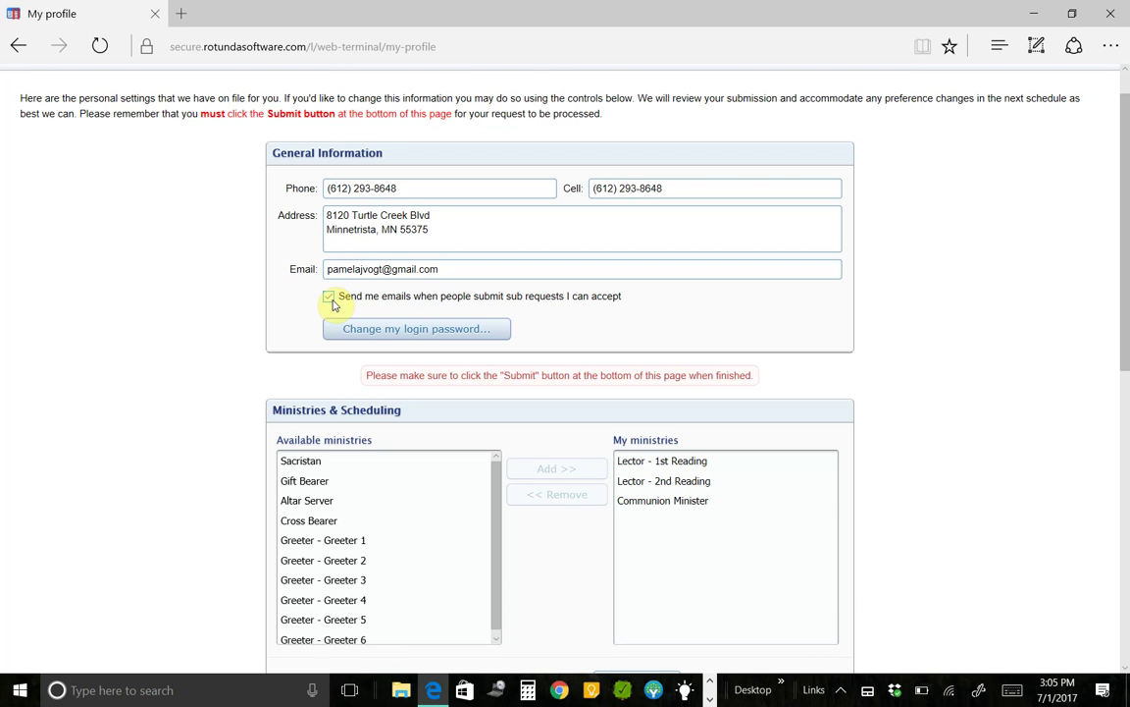
{"action": "left_click", "coordinate": [329, 297]}
{"action": "left_click", "coordinate": [330, 297]}
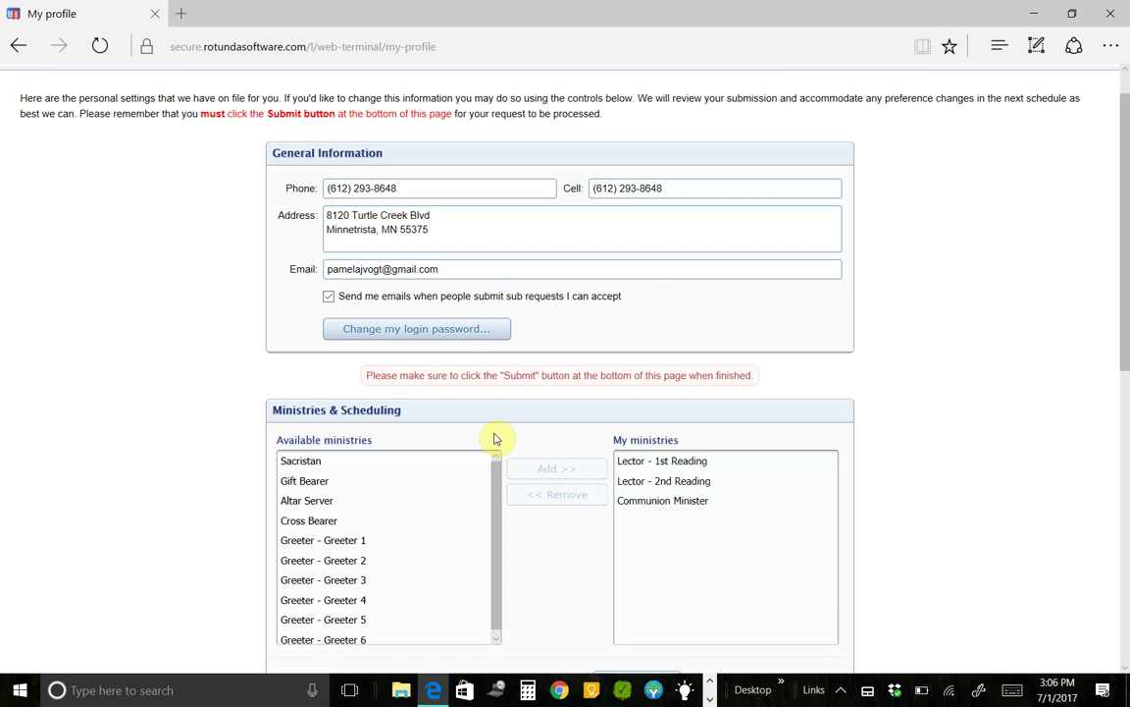
{"action": "scroll", "coordinate": [491, 435], "scroll_direction": "down", "scroll_amount": 2}
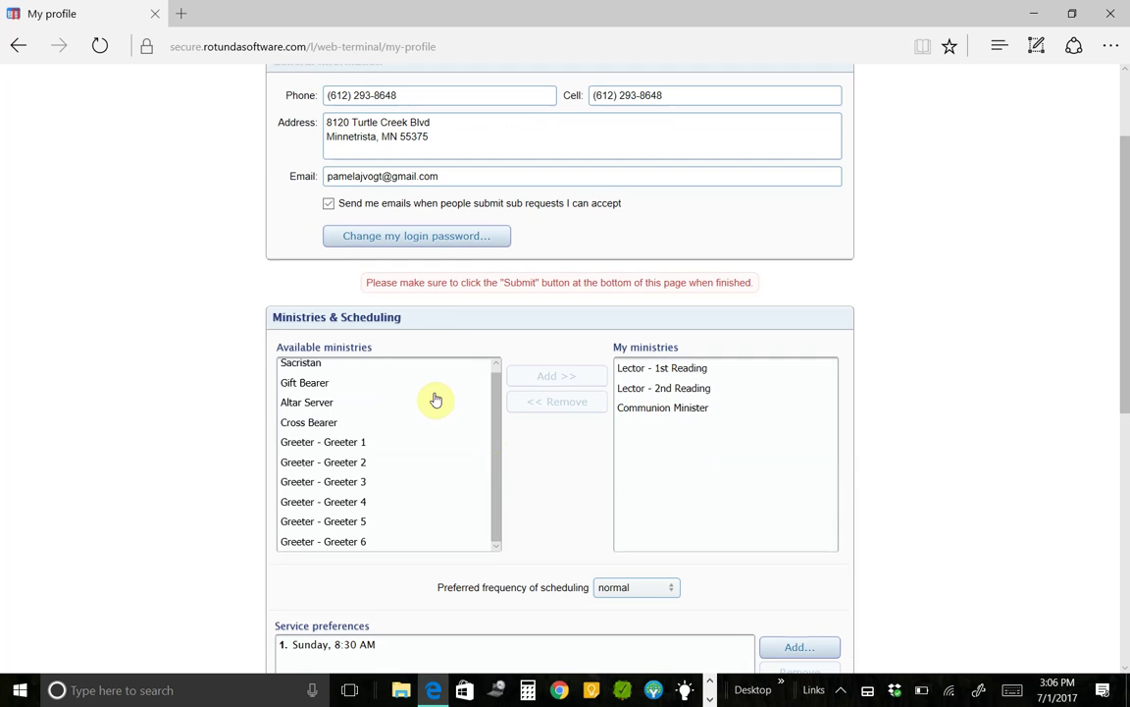
{"action": "left_click", "coordinate": [323, 444]}
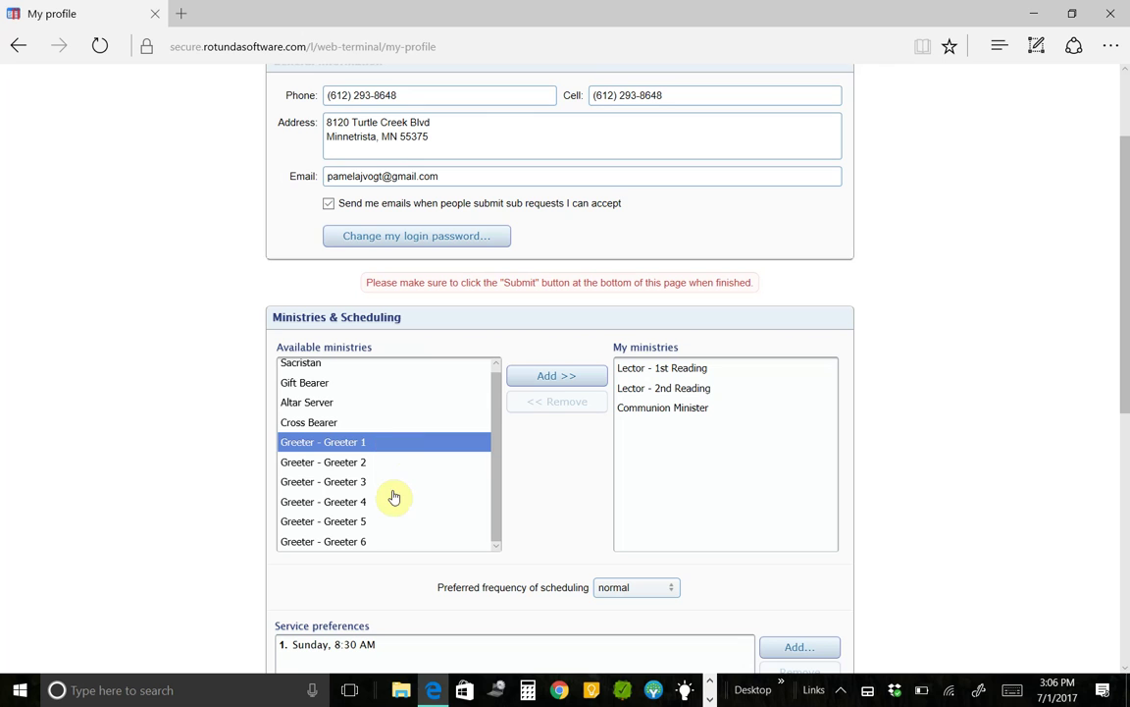
{"action": "left_click", "coordinate": [548, 379]}
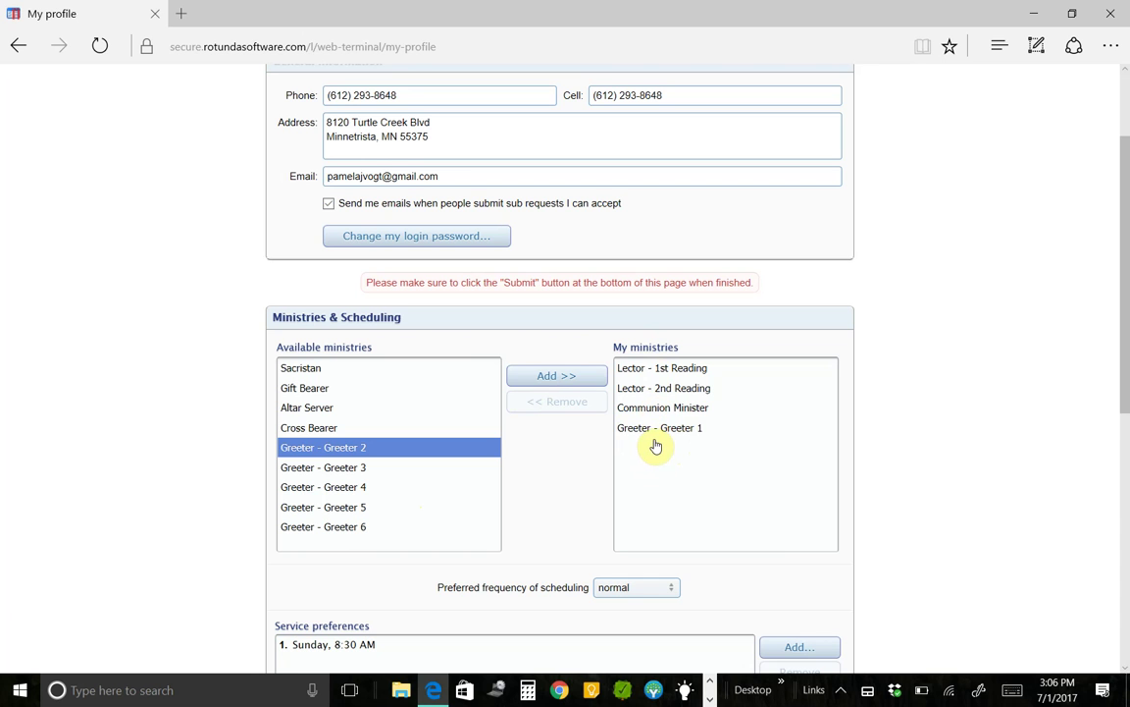
{"action": "left_click", "coordinate": [651, 430]}
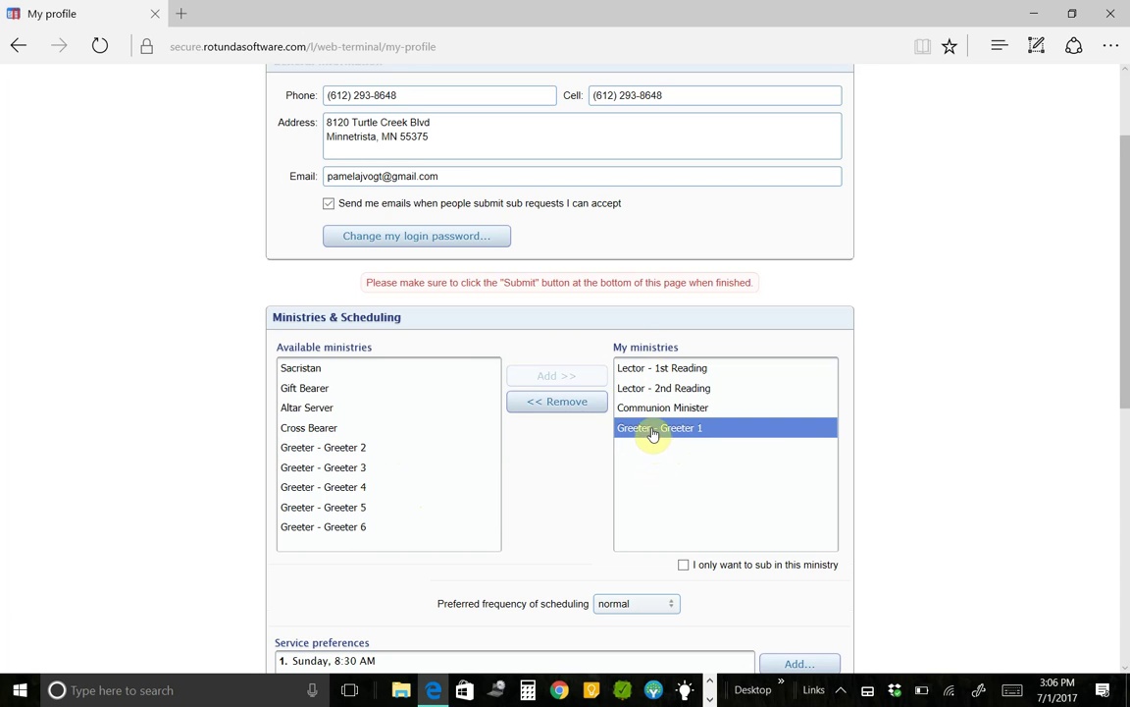
{"action": "left_click", "coordinate": [589, 401]}
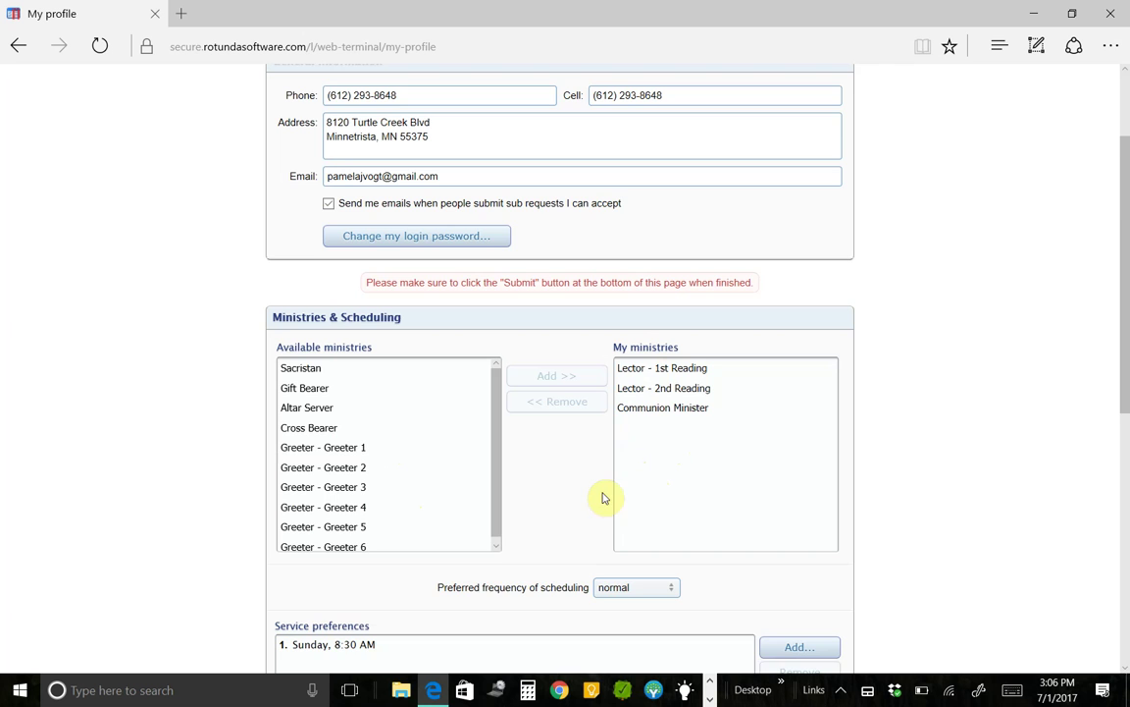
{"action": "scroll", "coordinate": [582, 504], "scroll_direction": "down", "scroll_amount": 1}
{"action": "scroll", "coordinate": [581, 507], "scroll_direction": "down", "scroll_amount": 1}
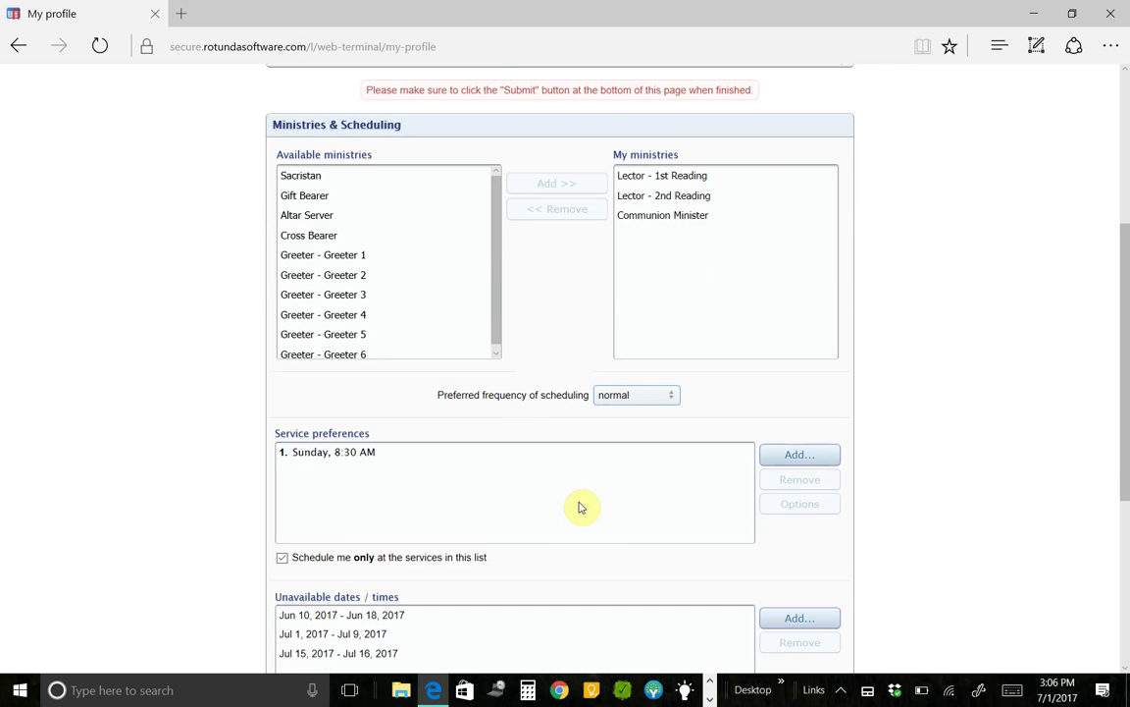
{"action": "scroll", "coordinate": [581, 506], "scroll_direction": "down", "scroll_amount": 1}
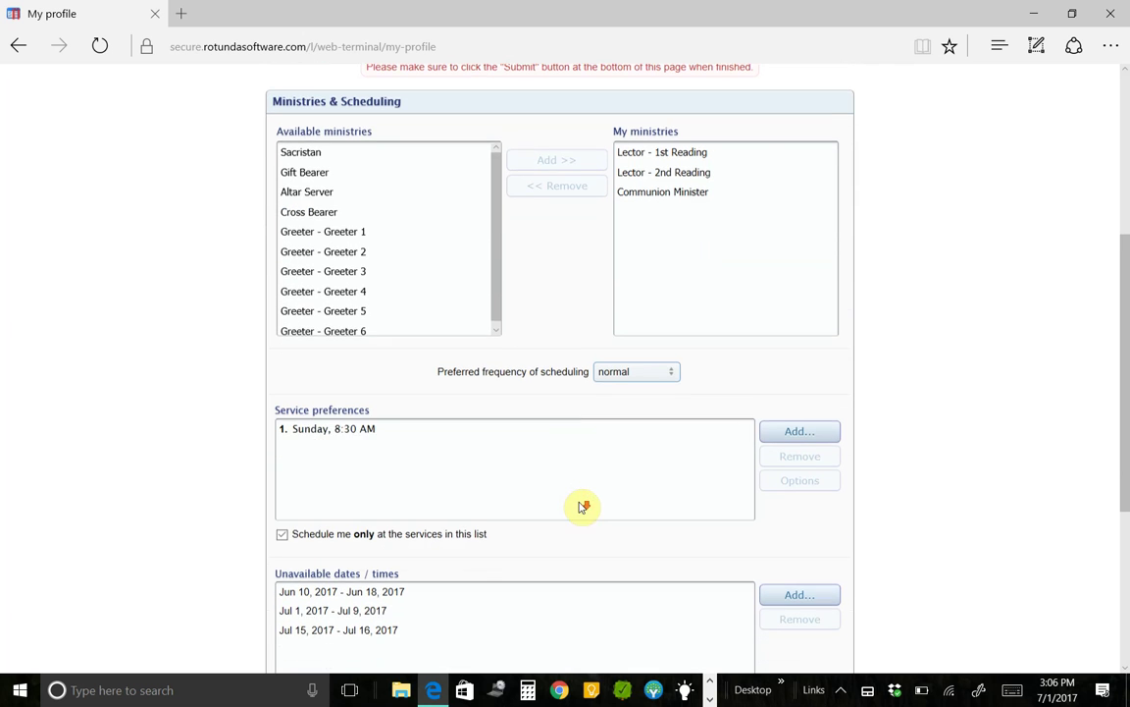
{"action": "scroll", "coordinate": [581, 503], "scroll_direction": "down", "scroll_amount": 1}
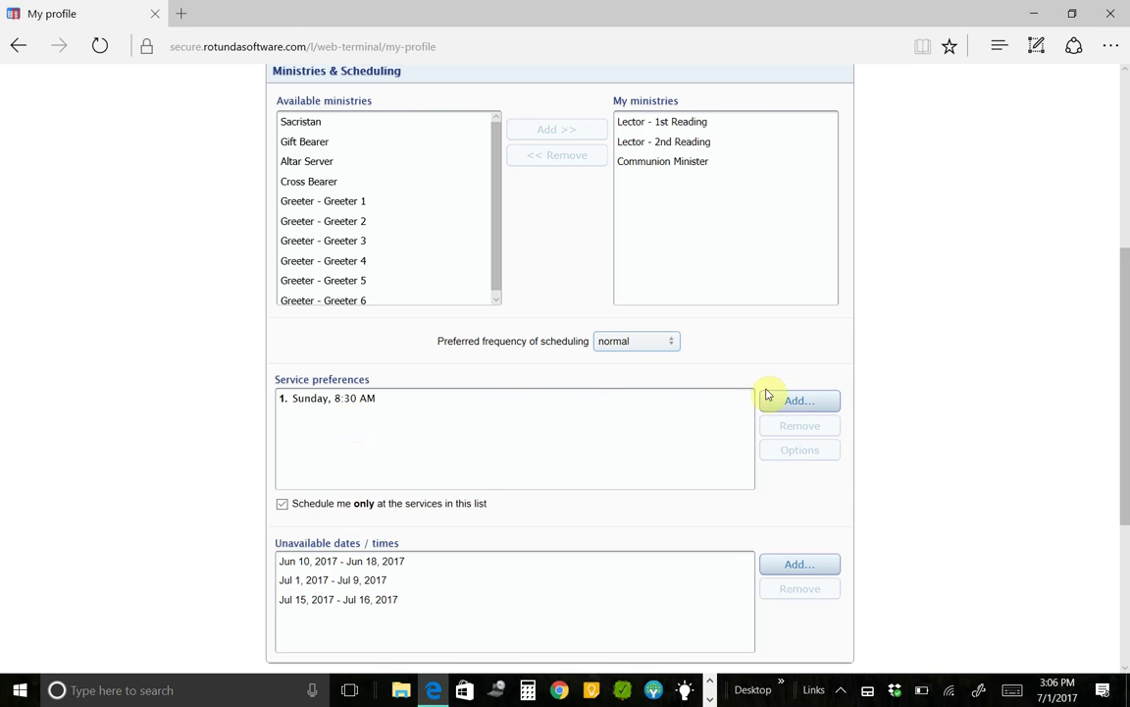
{"action": "left_click", "coordinate": [797, 401]}
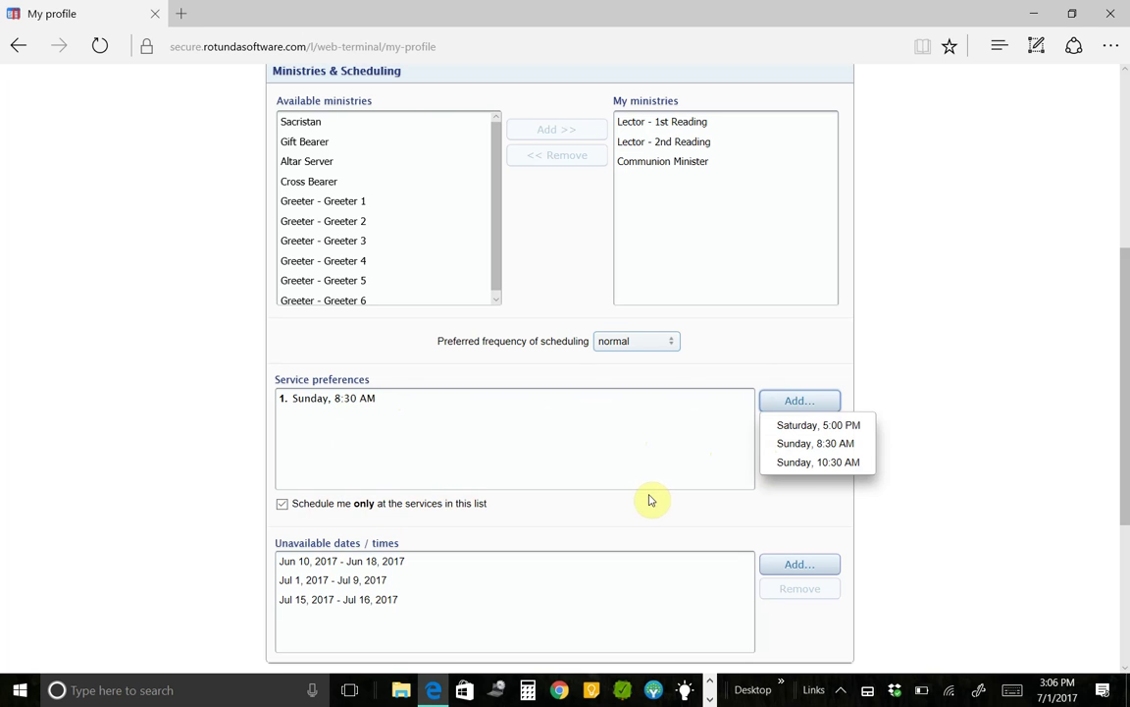
{"action": "left_click", "coordinate": [647, 524]}
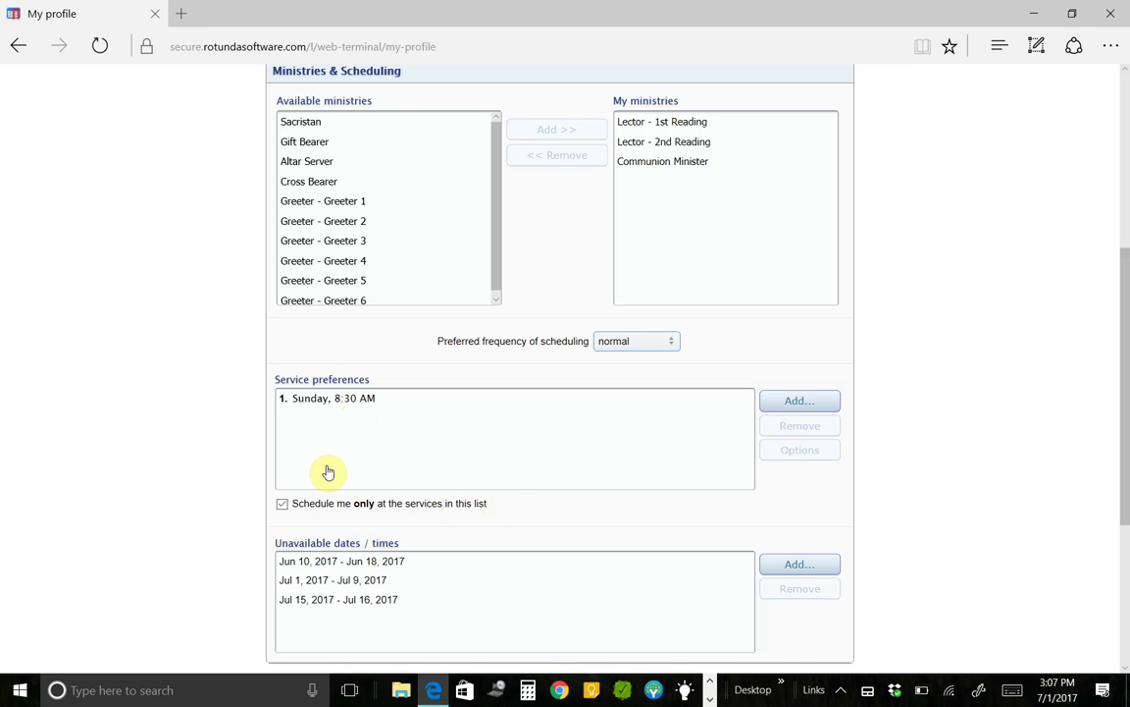
{"action": "left_click", "coordinate": [282, 505]}
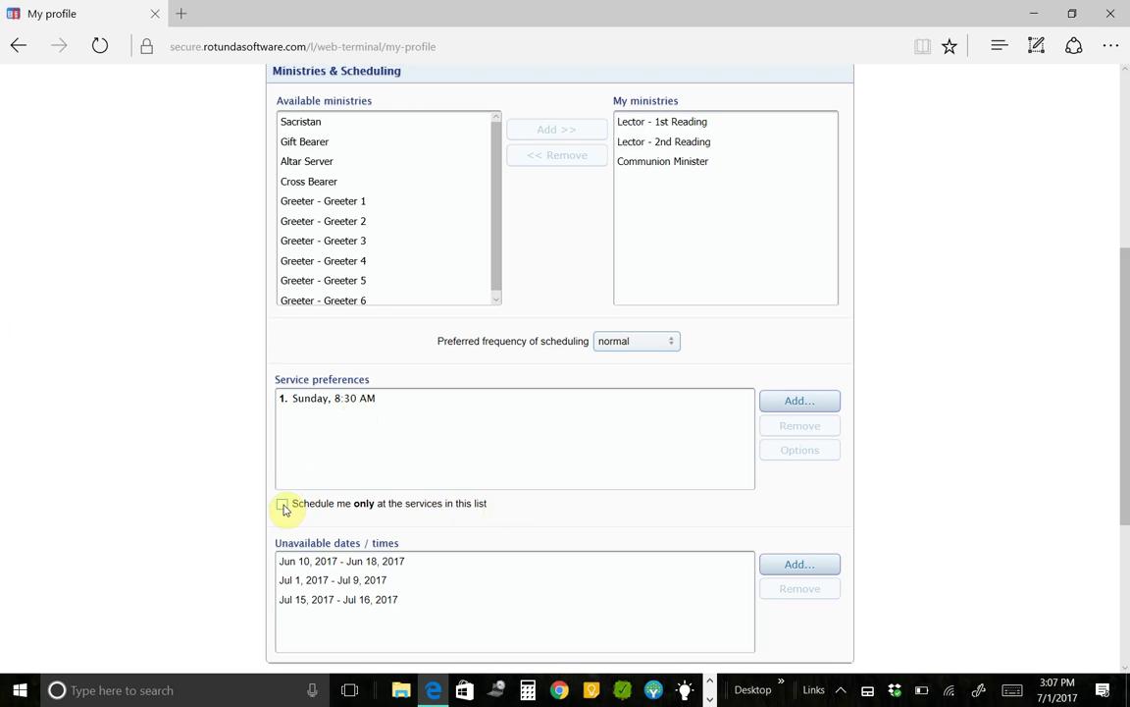
{"action": "left_click", "coordinate": [282, 505]}
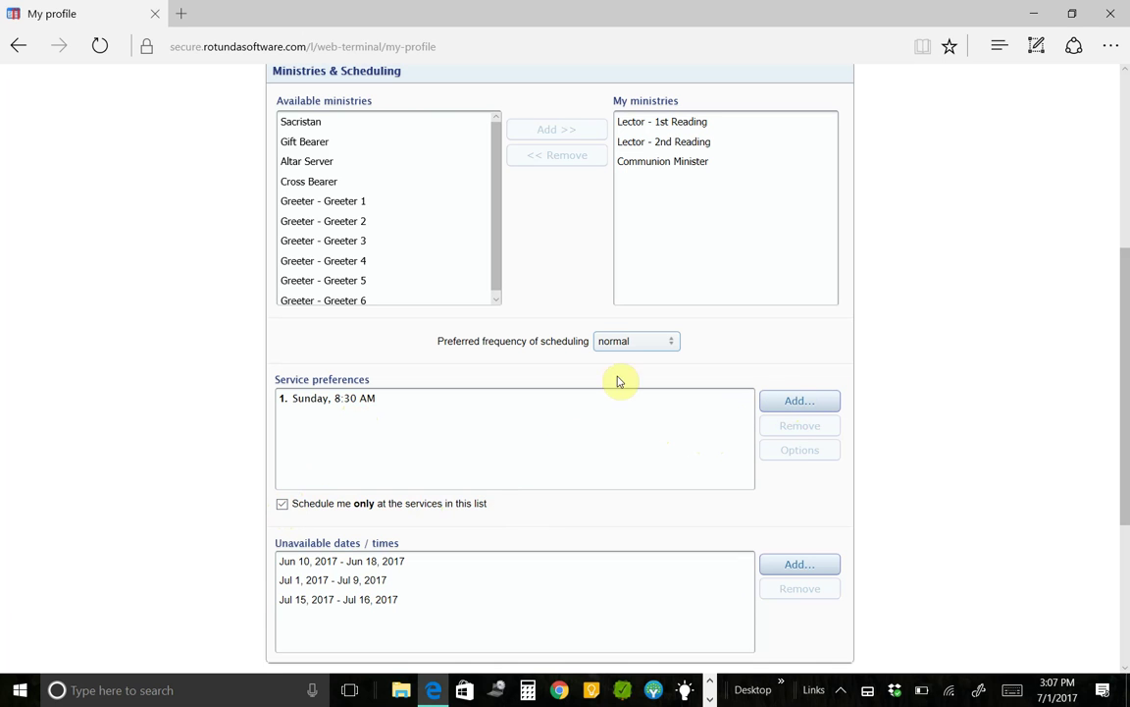
{"action": "left_click", "coordinate": [673, 344]}
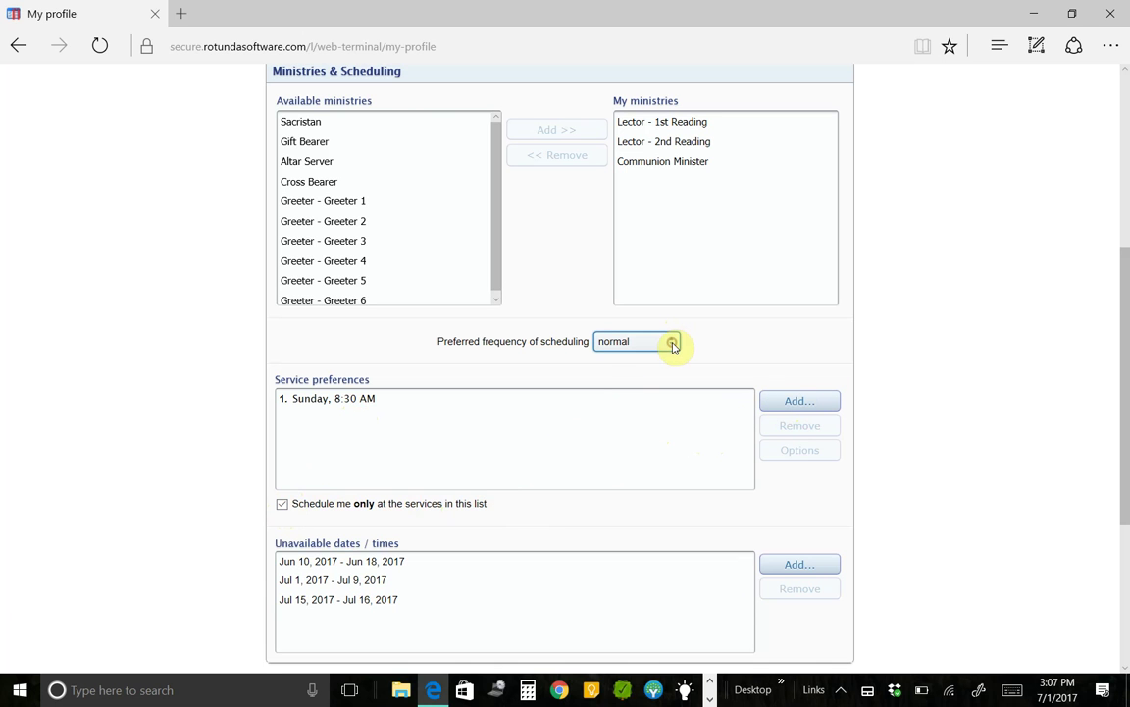
{"action": "left_click", "coordinate": [673, 345]}
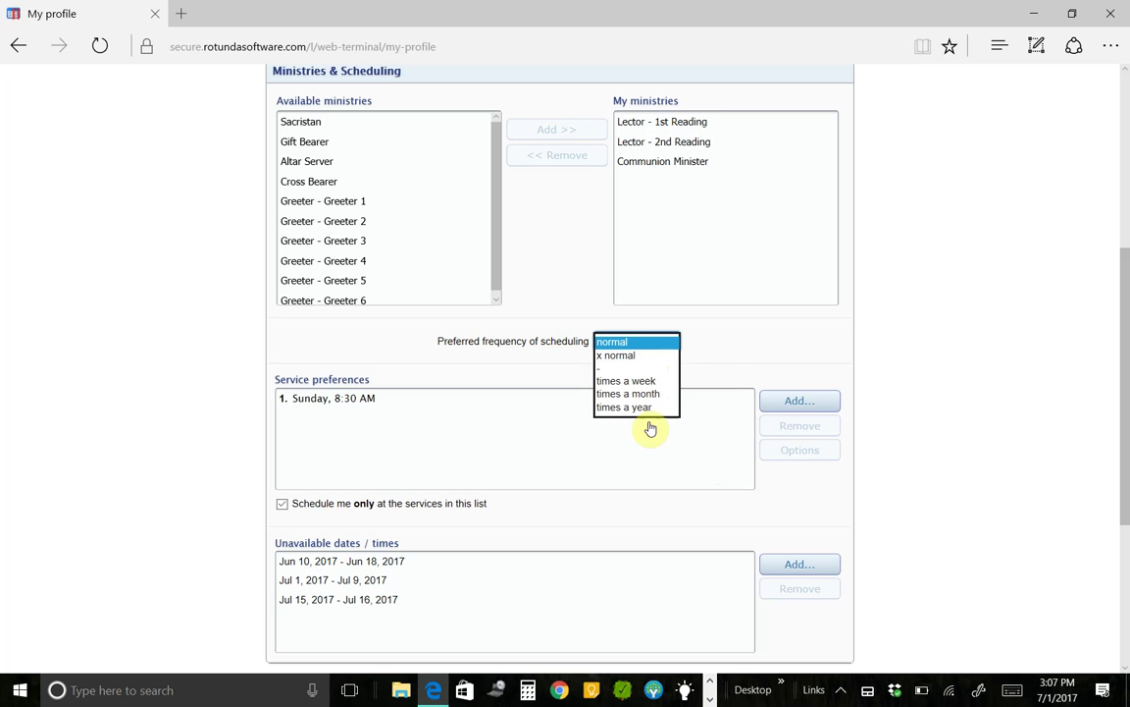
{"action": "left_click", "coordinate": [722, 355]}
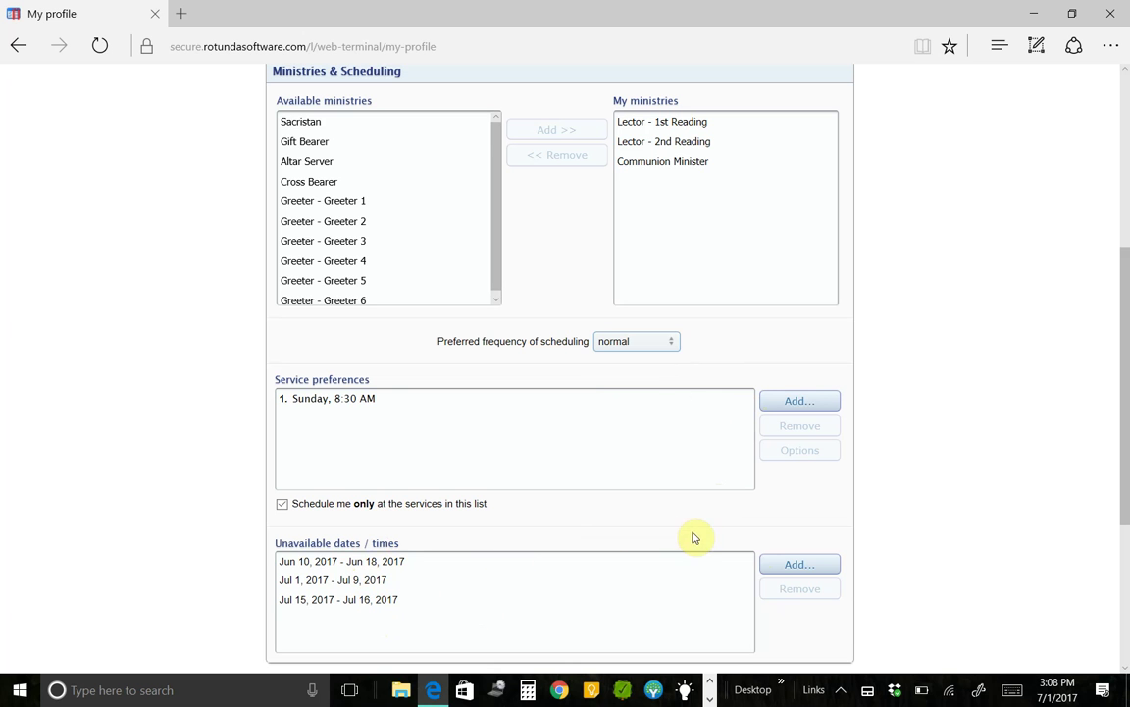
{"action": "left_click", "coordinate": [775, 571]}
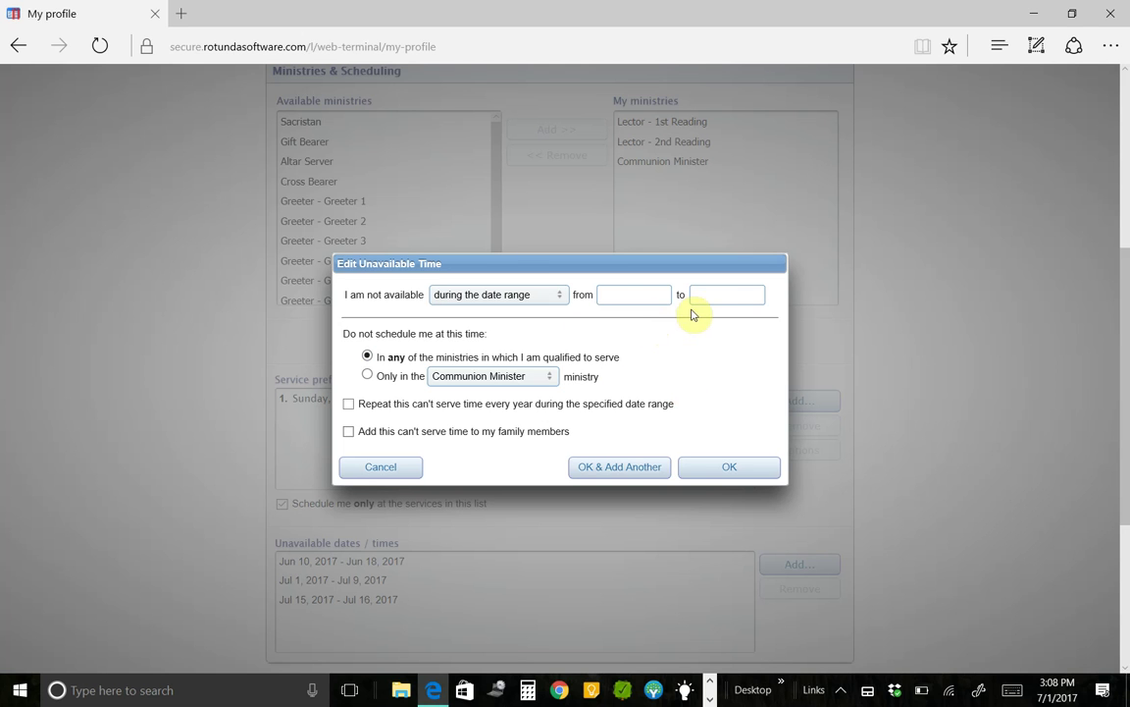
{"action": "left_click", "coordinate": [624, 293]}
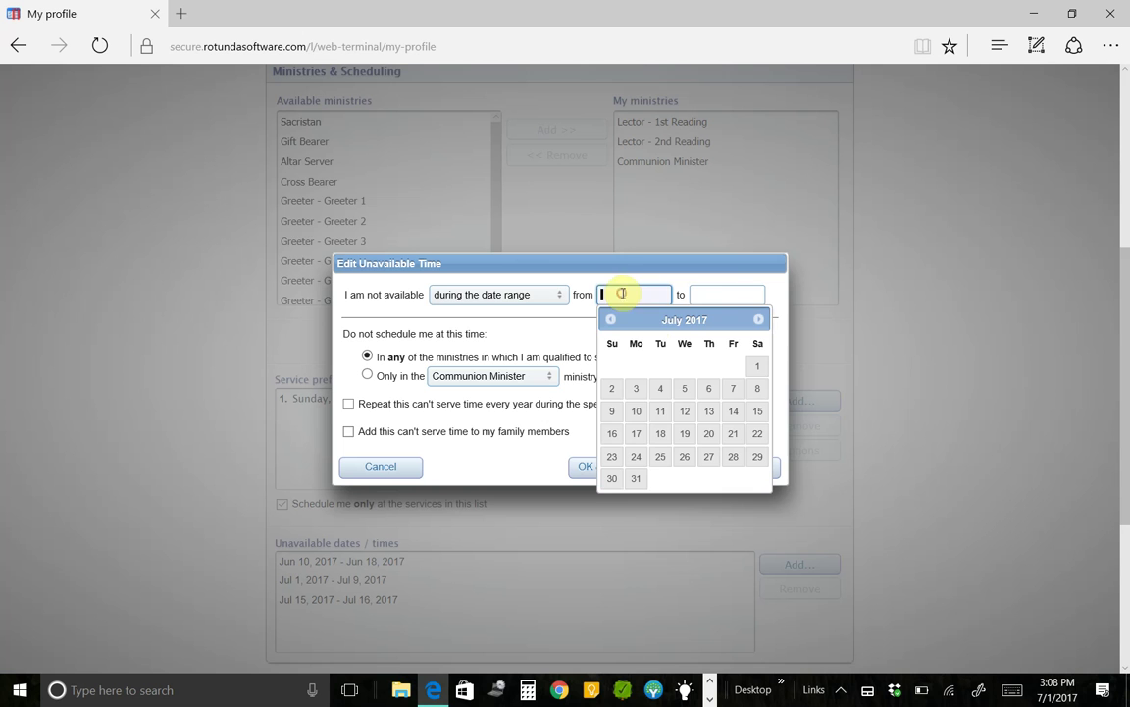
{"action": "left_click", "coordinate": [710, 294]}
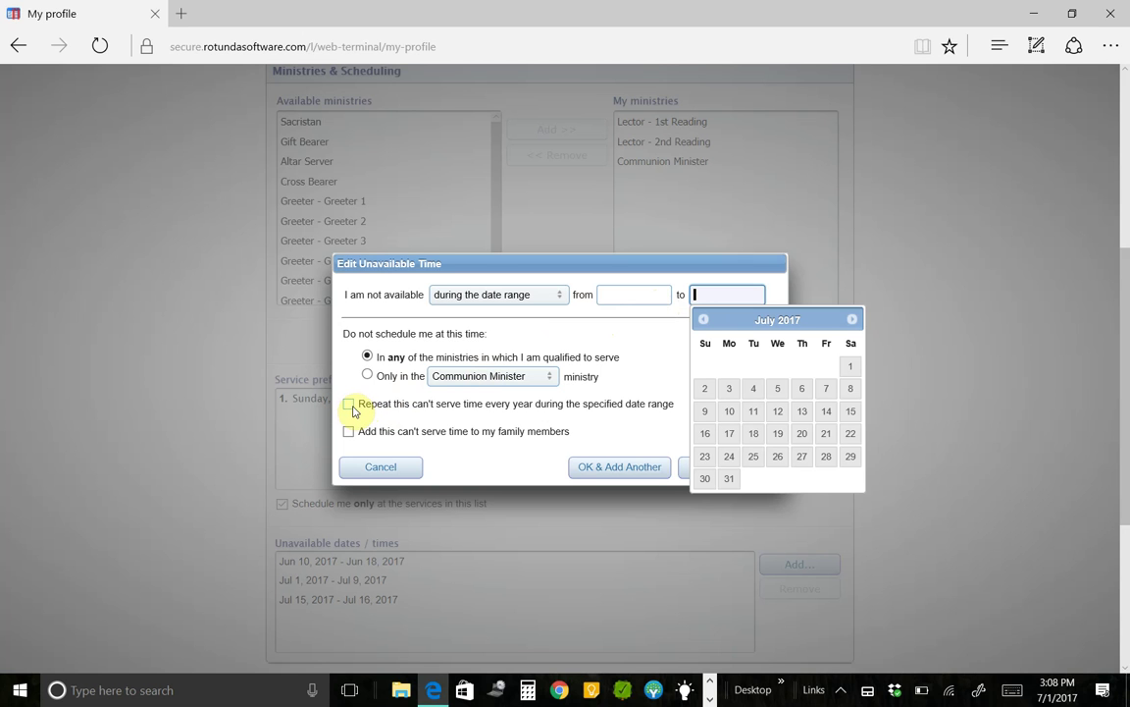
{"action": "left_click", "coordinate": [515, 334]}
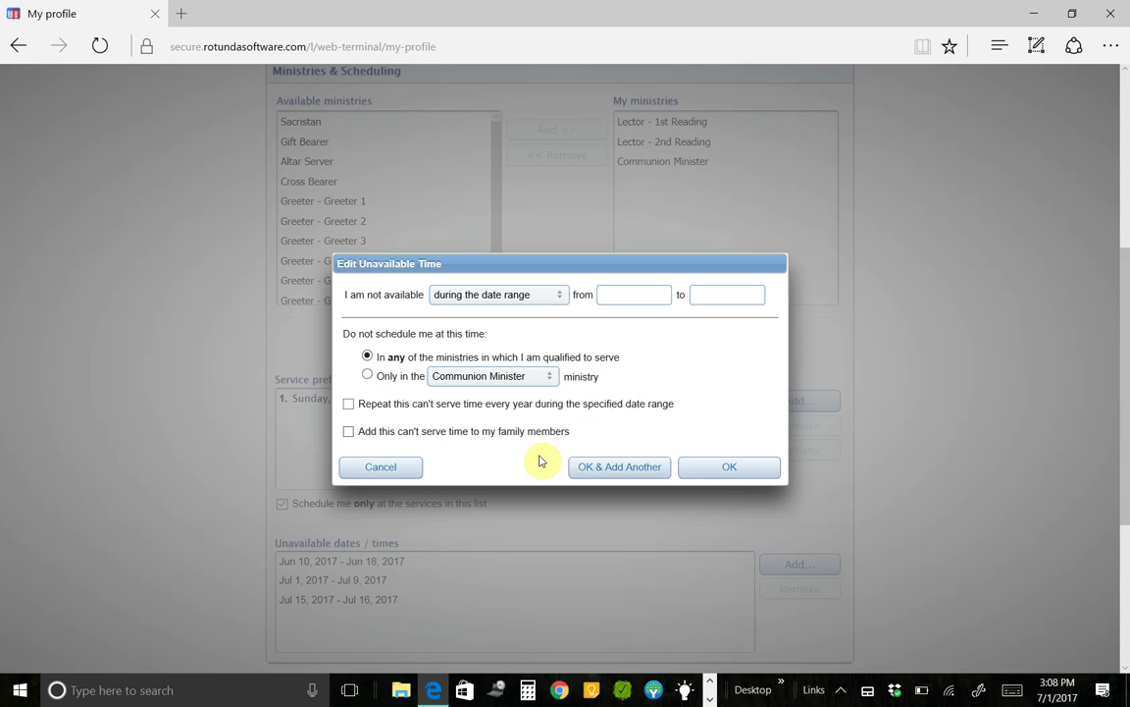
{"action": "left_click", "coordinate": [380, 468]}
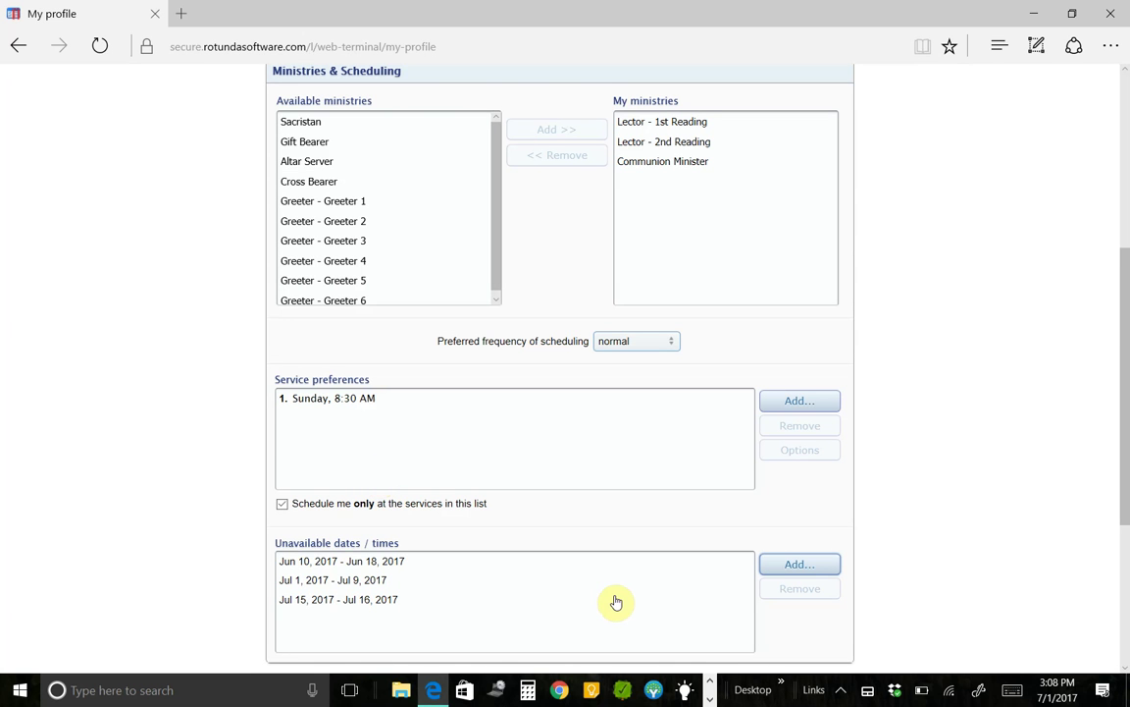
{"action": "scroll", "coordinate": [616, 601], "scroll_direction": "down", "scroll_amount": 3}
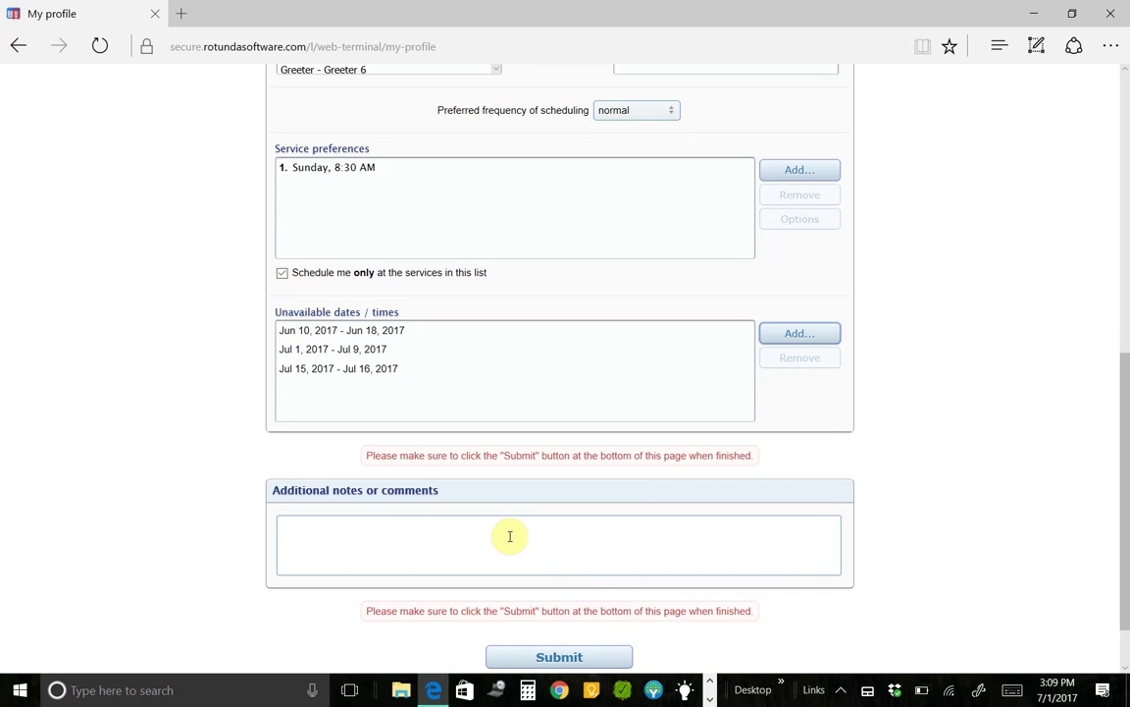
{"action": "scroll", "coordinate": [509, 535], "scroll_direction": "up", "scroll_amount": 8}
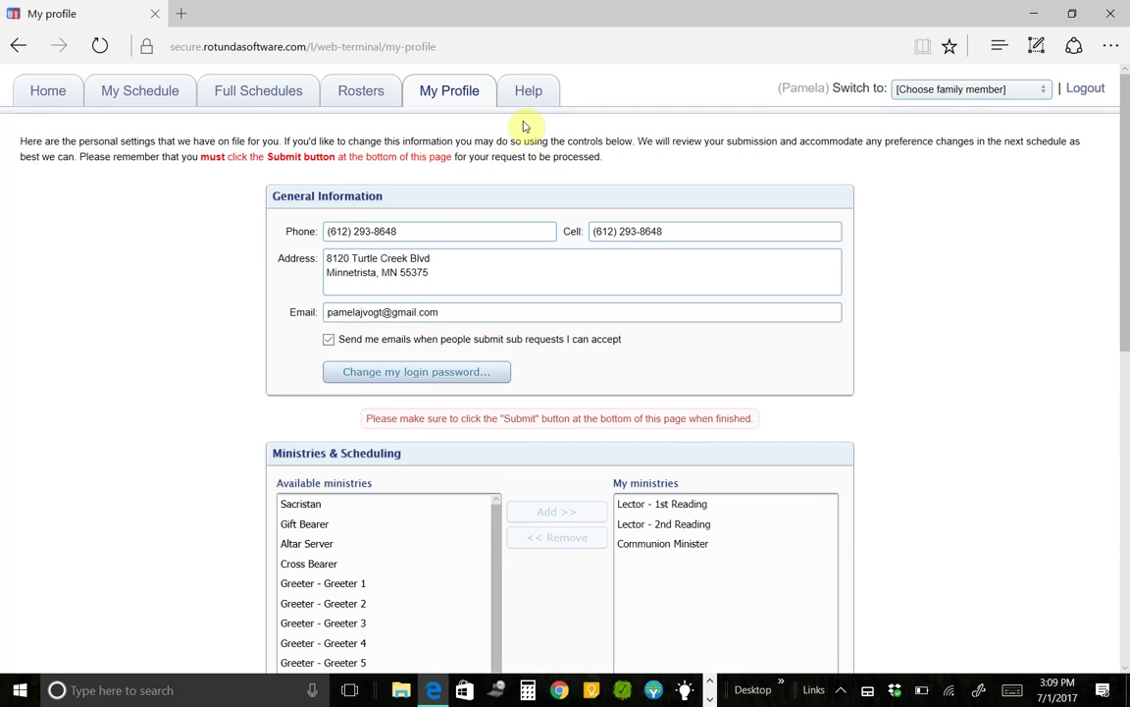
Step: Open the Help page with the Web Terminal tutorial video and printable guide link
{"action": "left_click", "coordinate": [541, 91]}
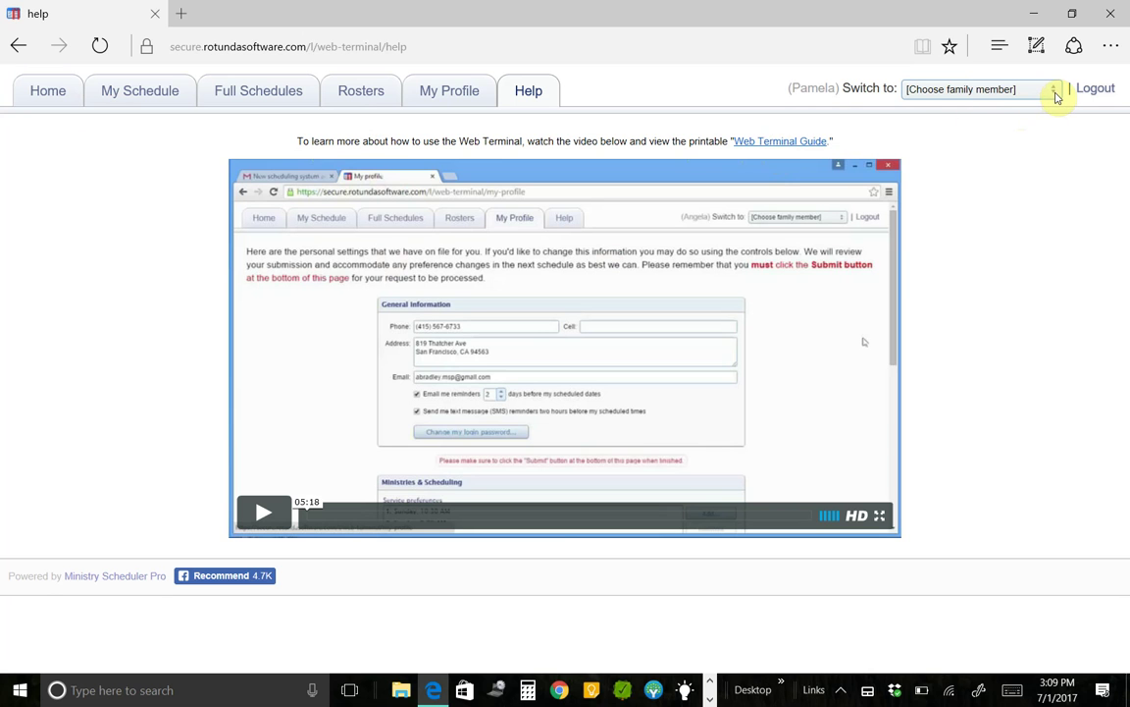
Step: Switch the terminal to the second listed family member and view her pages
{"action": "left_click", "coordinate": [1056, 96]}
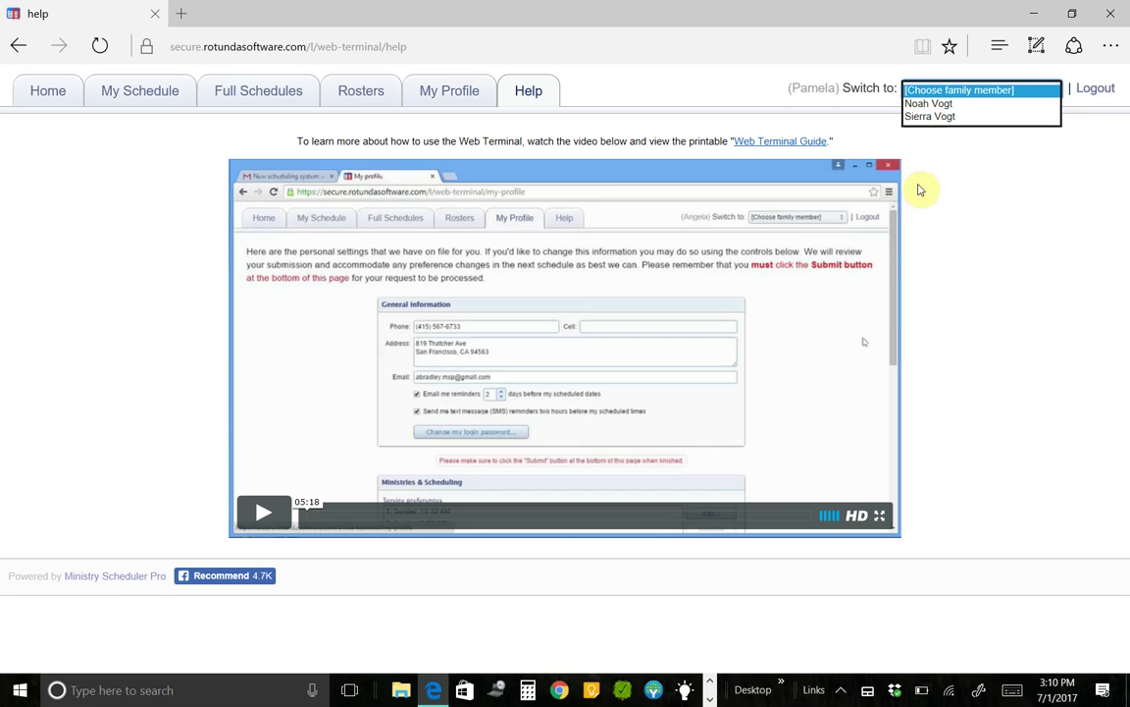
{"action": "left_click", "coordinate": [933, 117]}
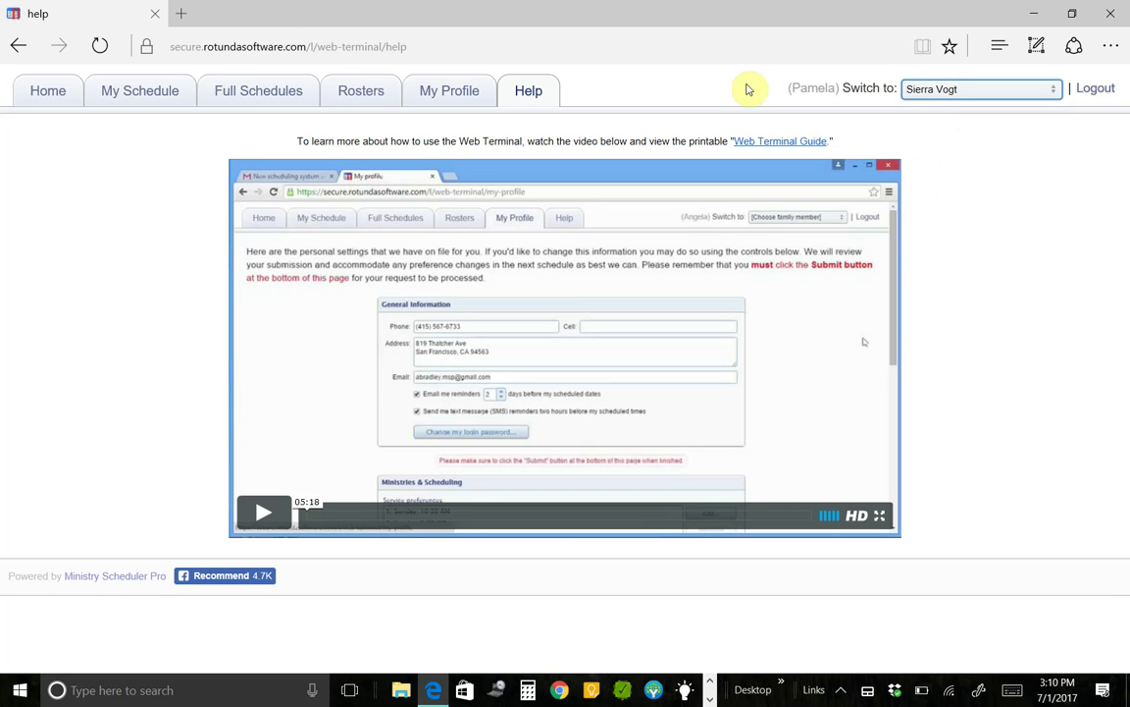
{"action": "left_click", "coordinate": [152, 96]}
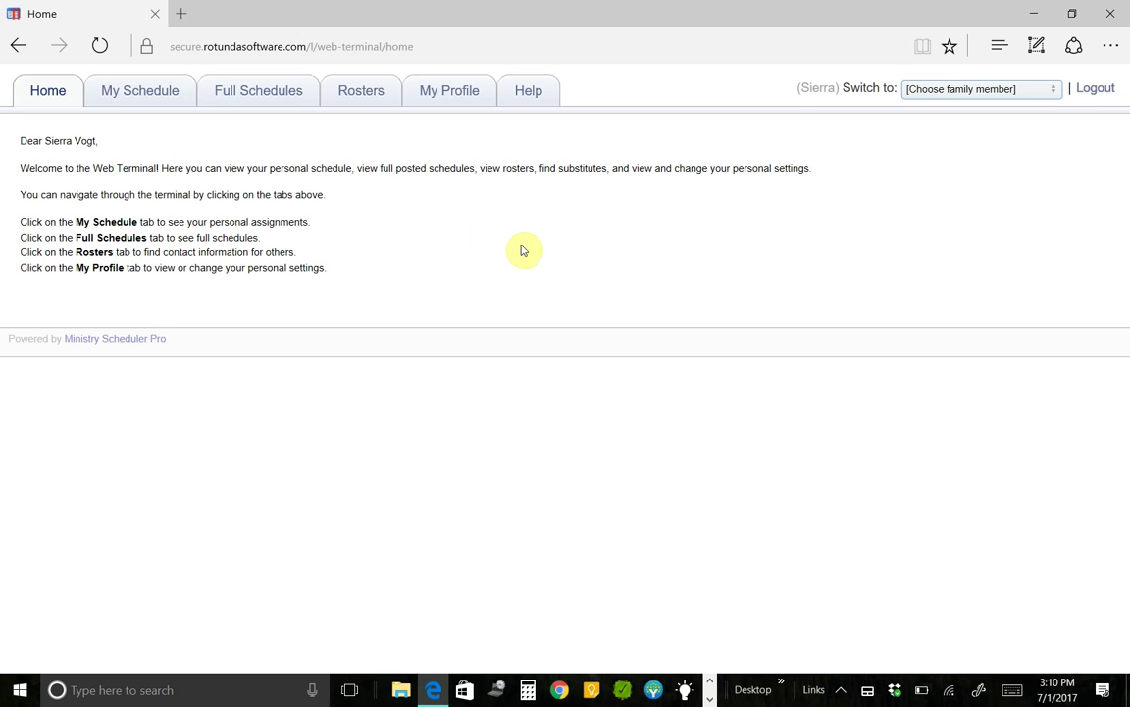
{"action": "left_click", "coordinate": [923, 92]}
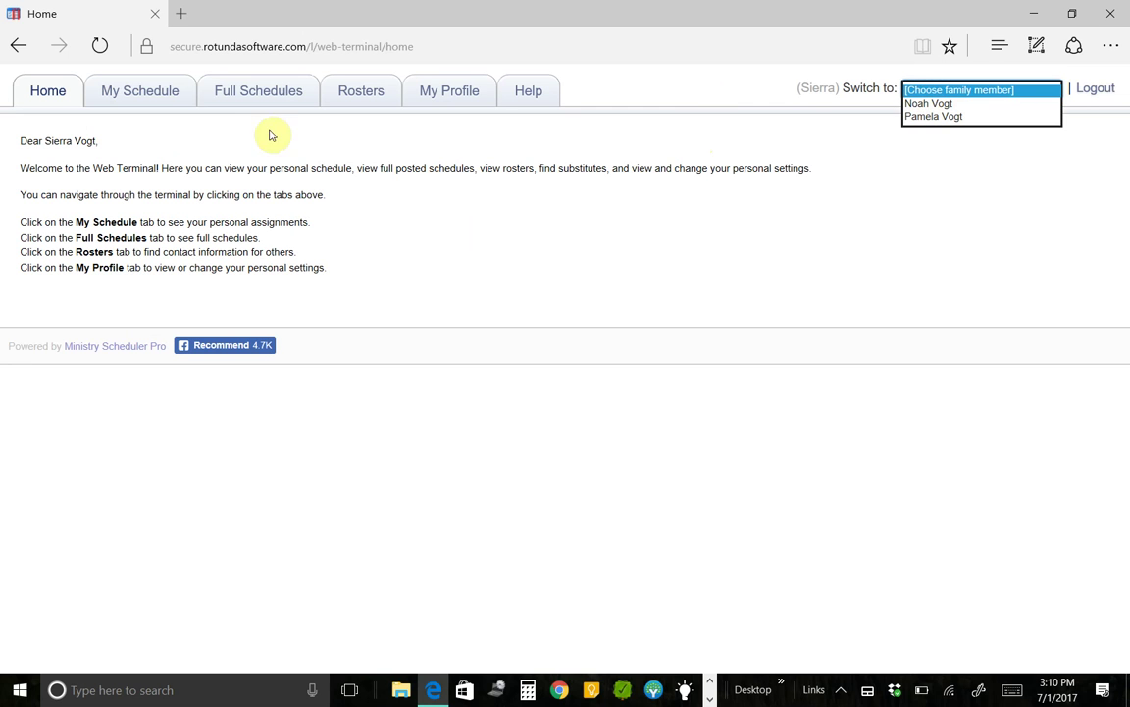
Step: Display the switched family member's My Schedule tab with her upcoming Altar Server dates
{"action": "left_click", "coordinate": [142, 89]}
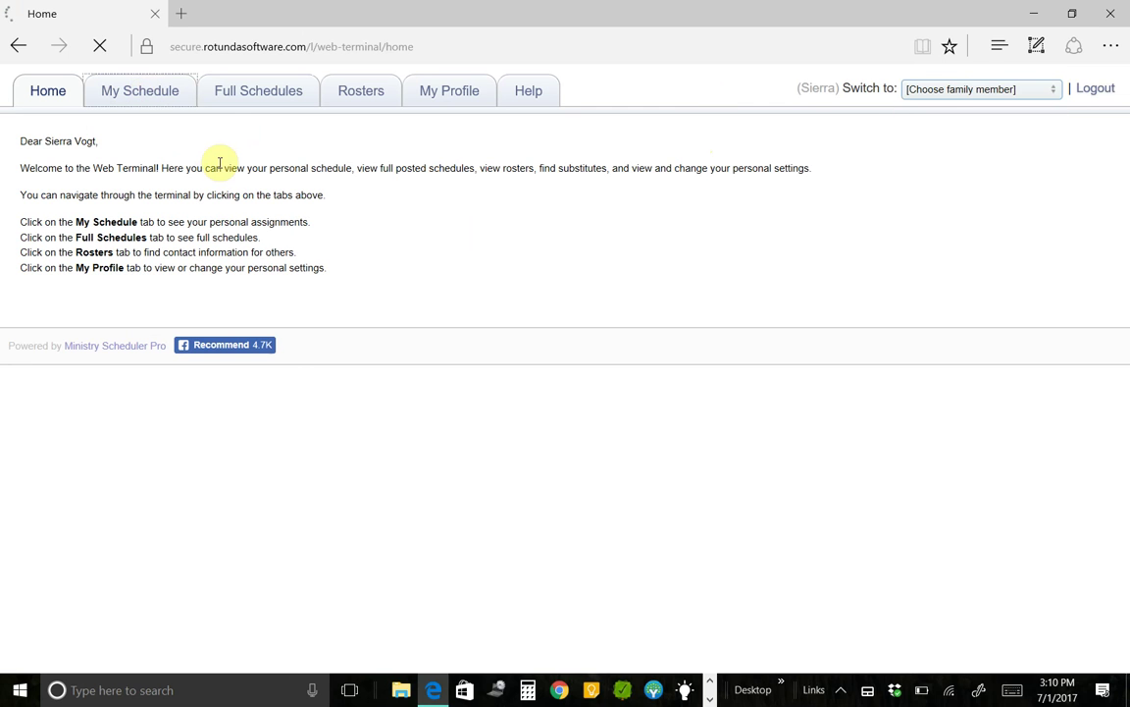